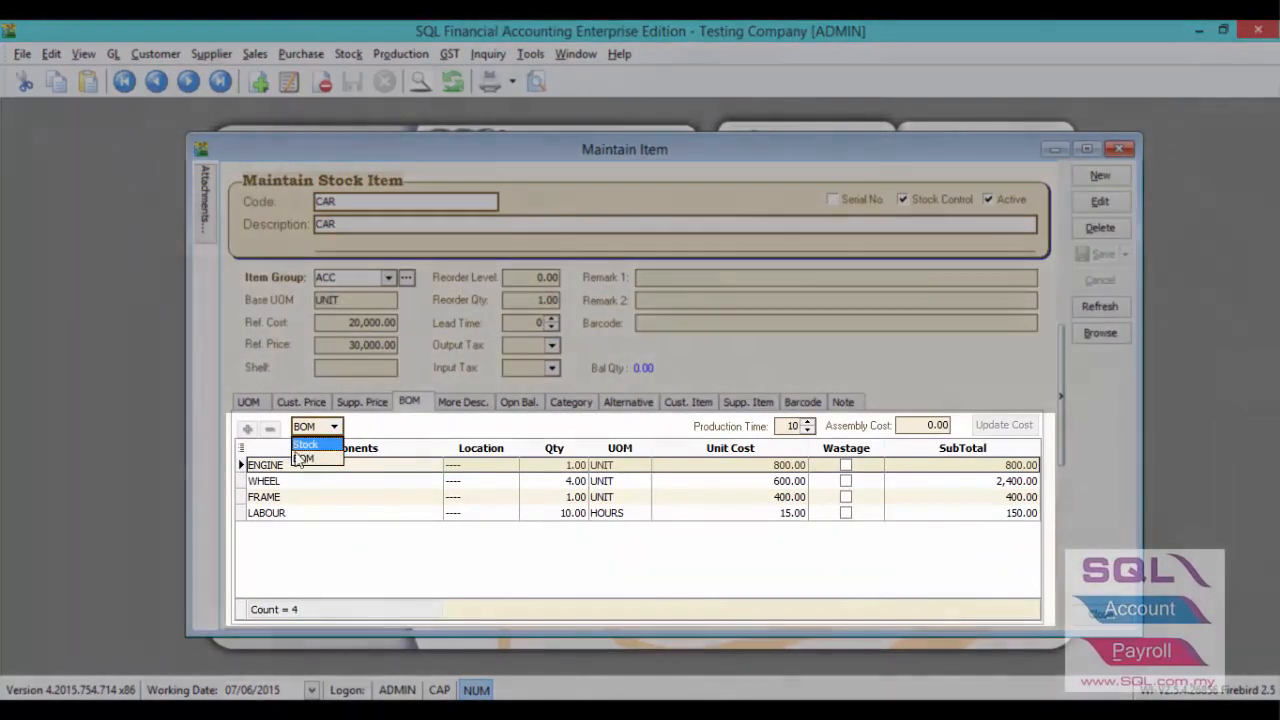
- Check the CAR item's bill of materials, including the BOM item type, the engine quantity and the production time
click(320, 458)
click(533, 465)
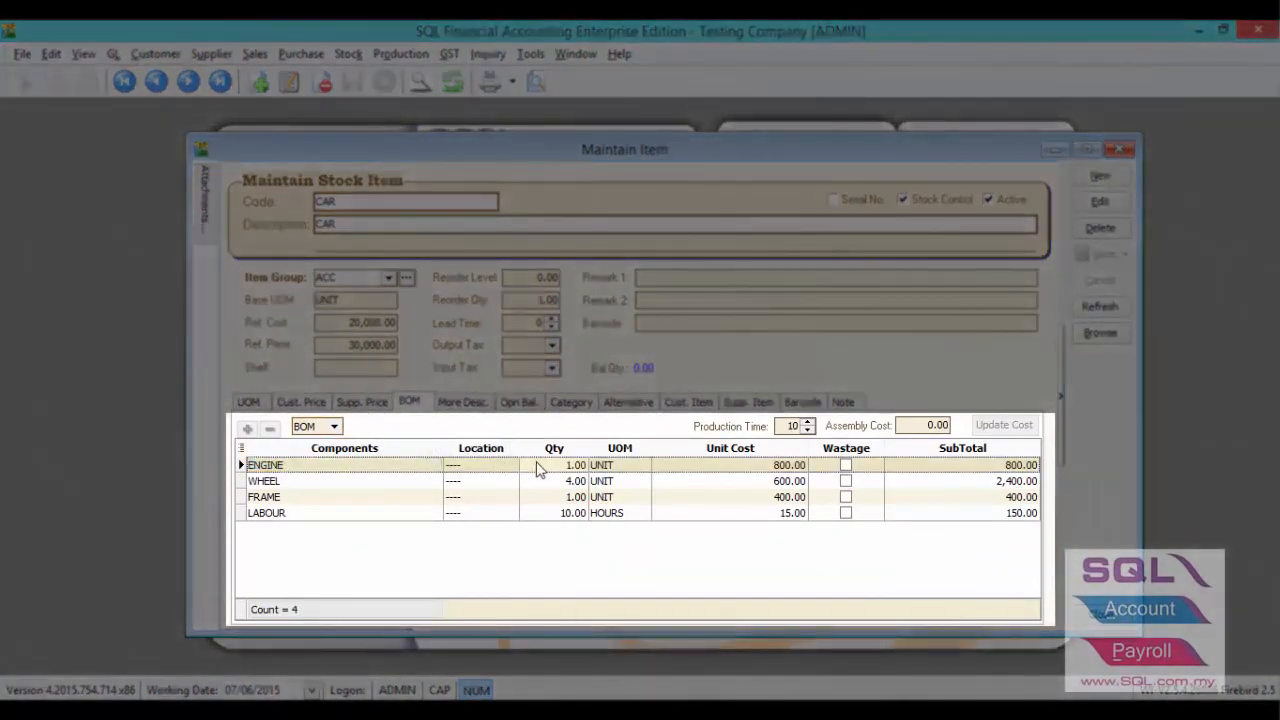
click(785, 425)
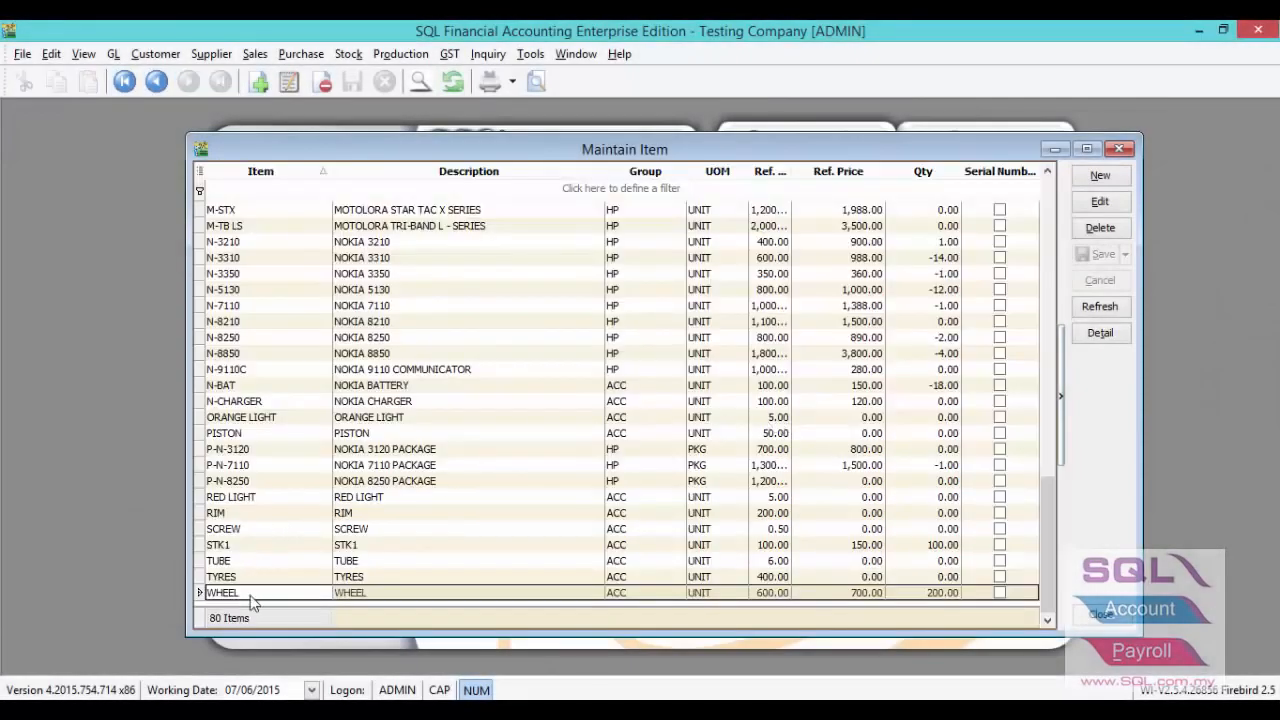
- Open the WHEEL stock item and check its lead time
double_click(250, 596)
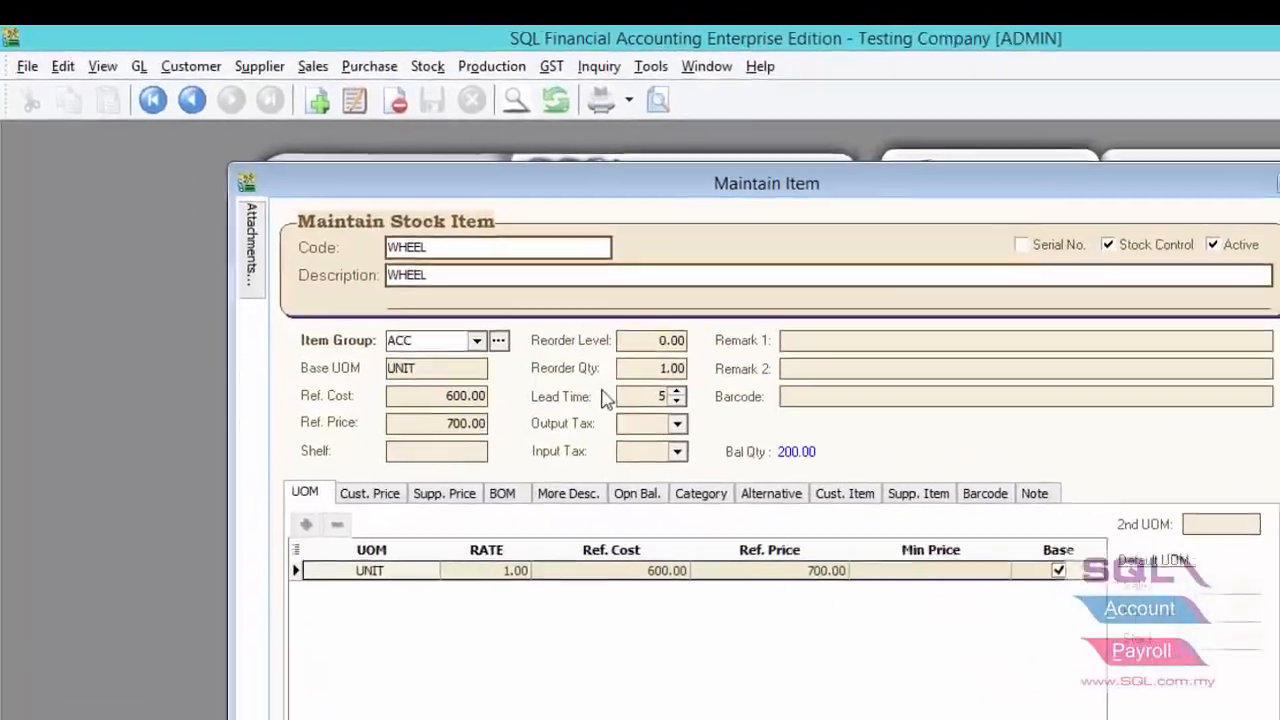
click(514, 325)
double_click(727, 459)
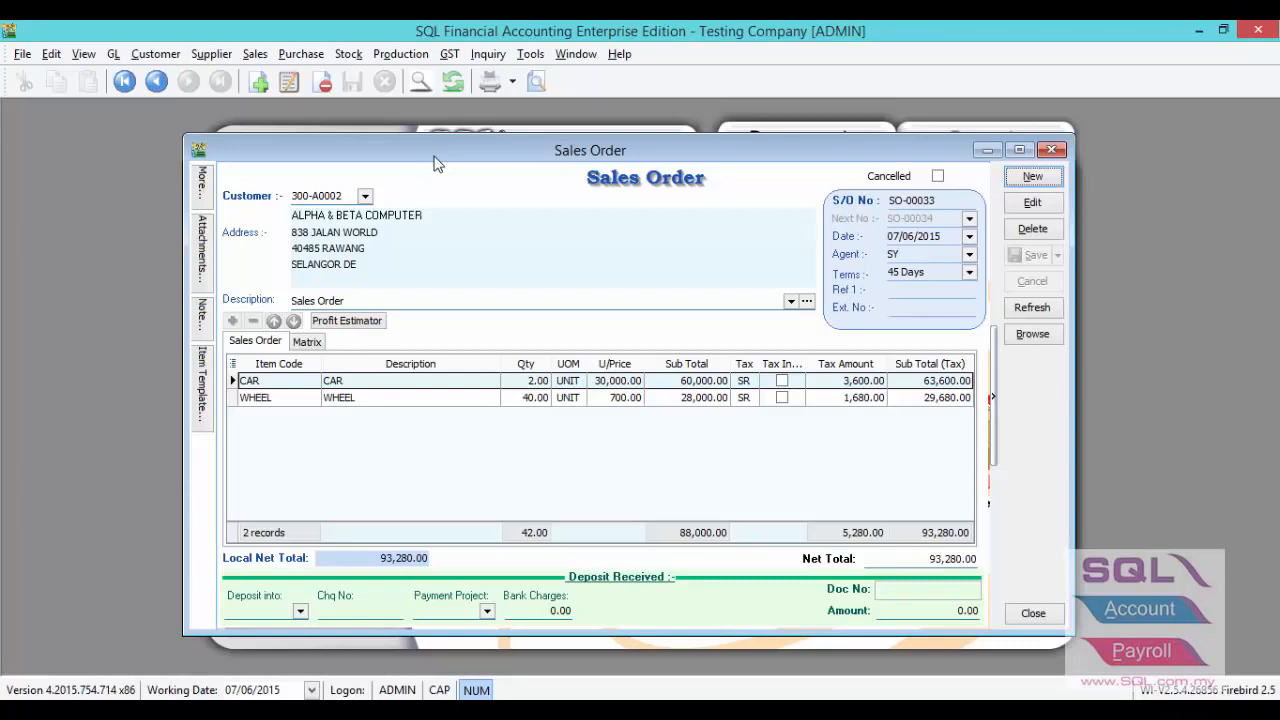
- Check the available stock balance of the WHEEL line in the sales order, covering S.O., P.O., J.O., on-hand and available quantities
click(311, 401)
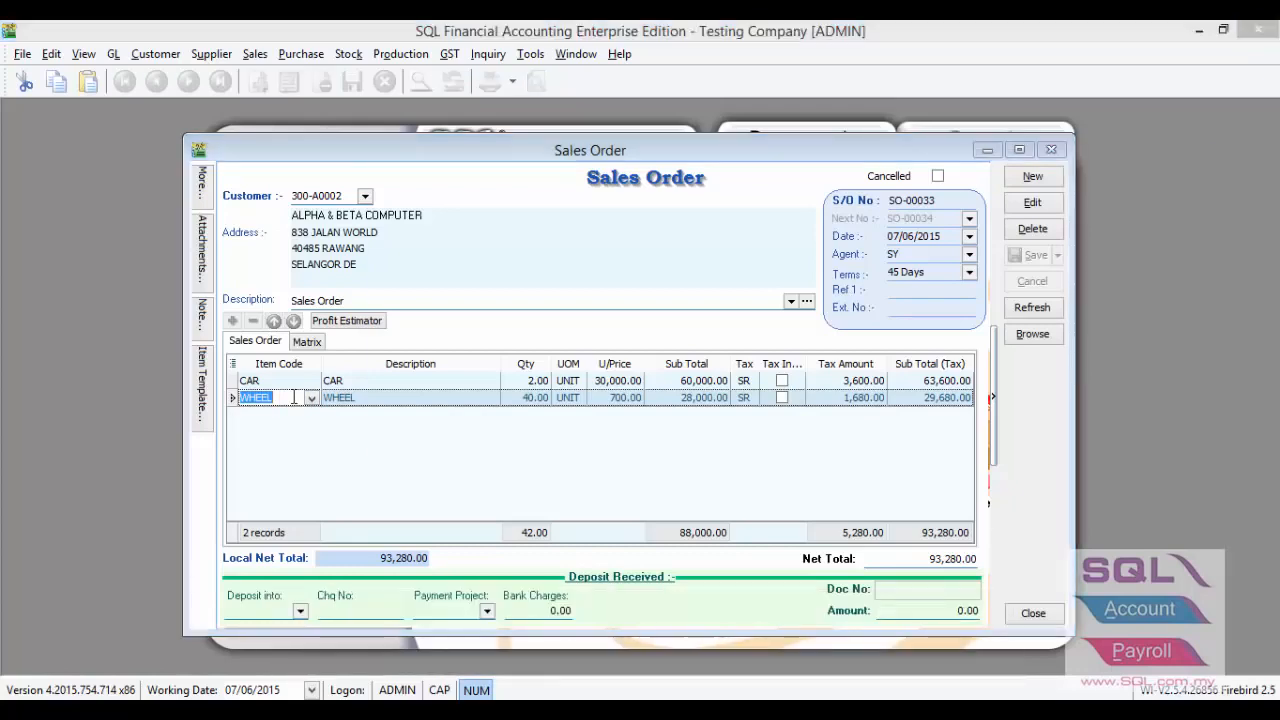
key(F11)
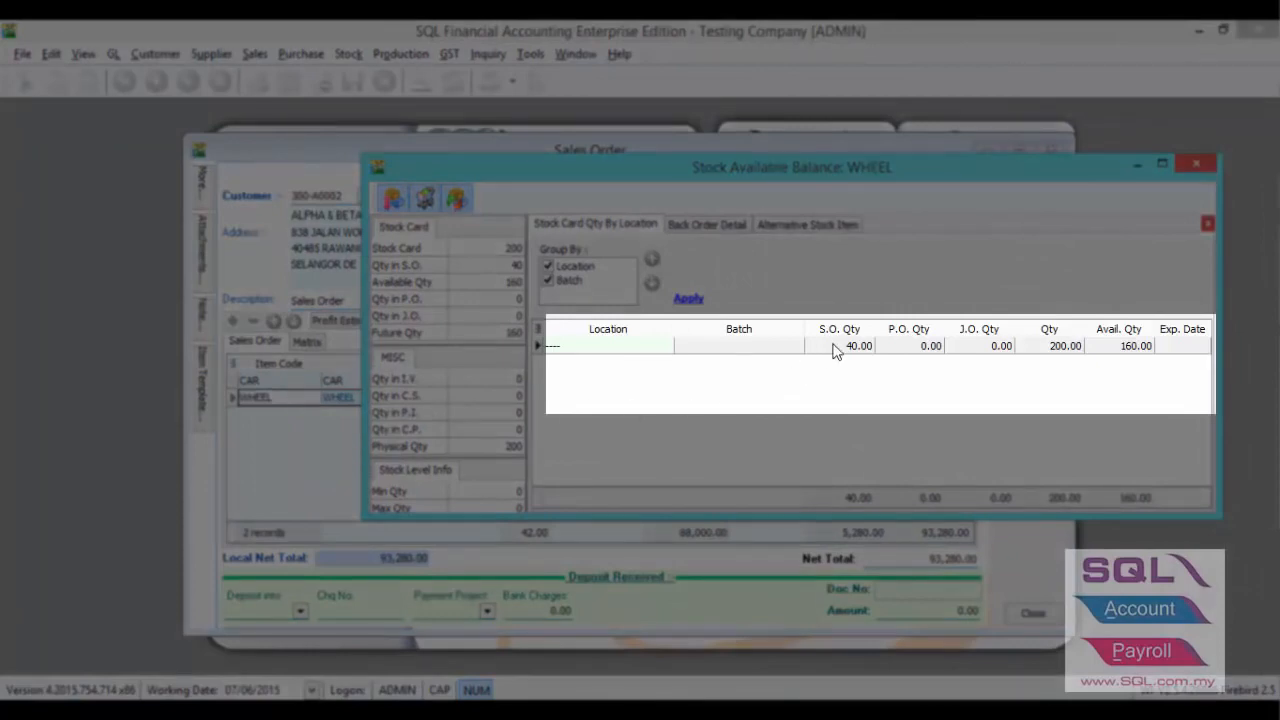
click(966, 350)
click(905, 356)
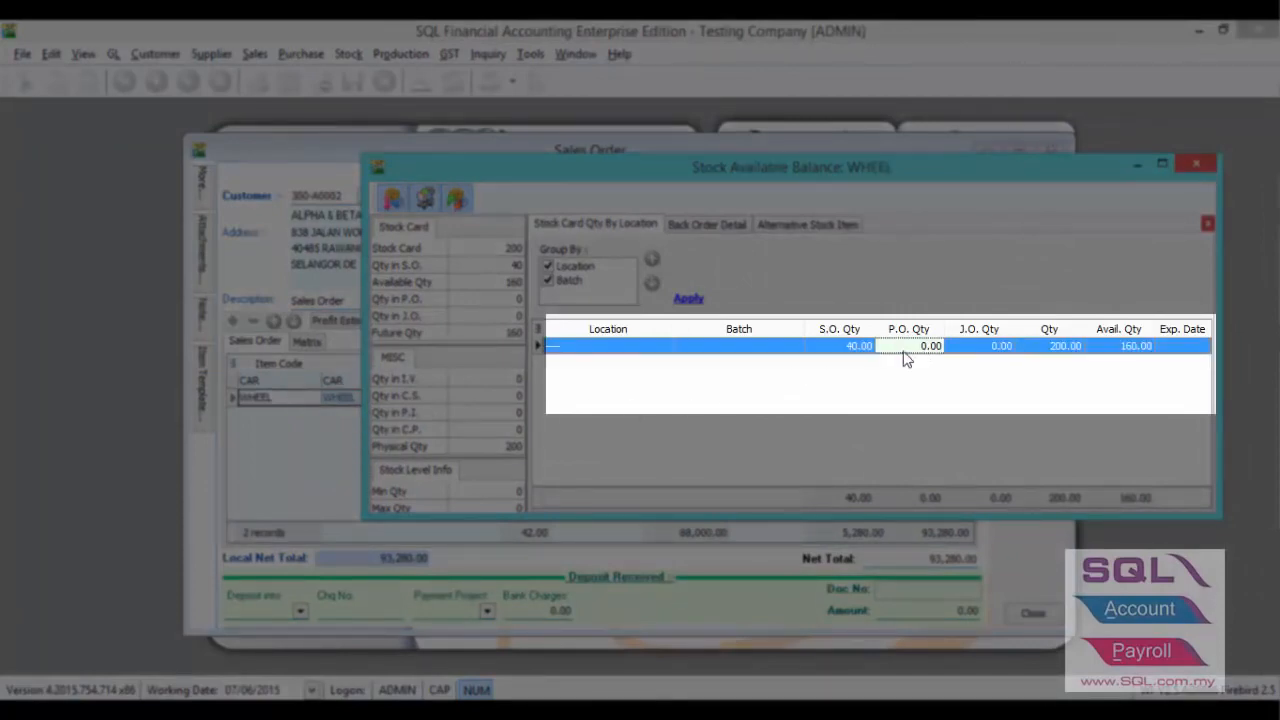
click(964, 352)
click(1029, 347)
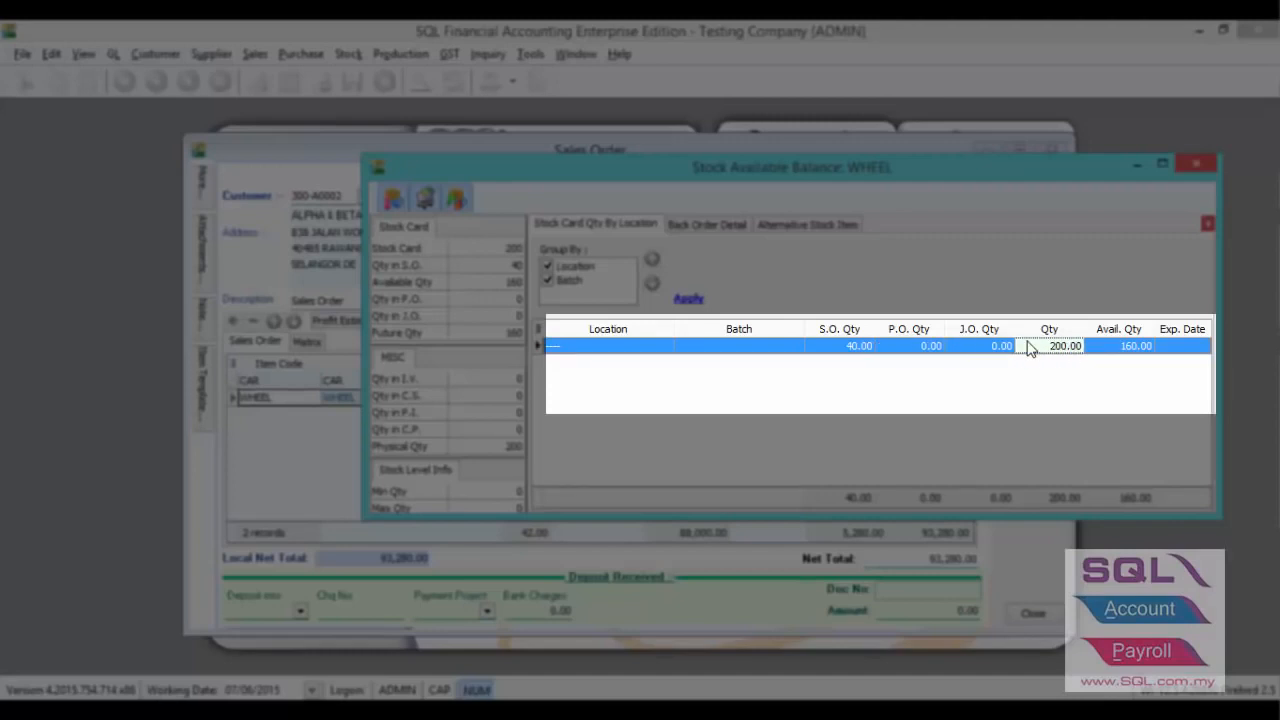
click(1097, 355)
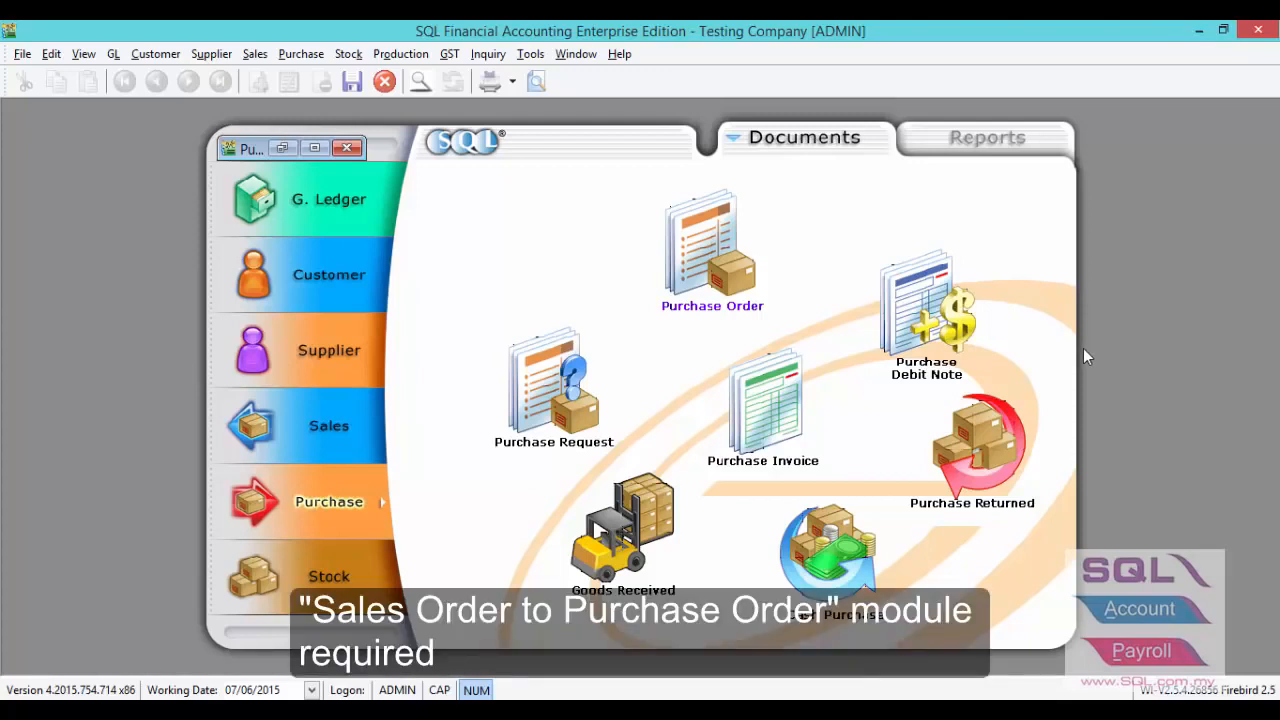
- Restore the new purchase order window and select CELCOM (M) COMMUNICATION BHD as the supplier
click(286, 149)
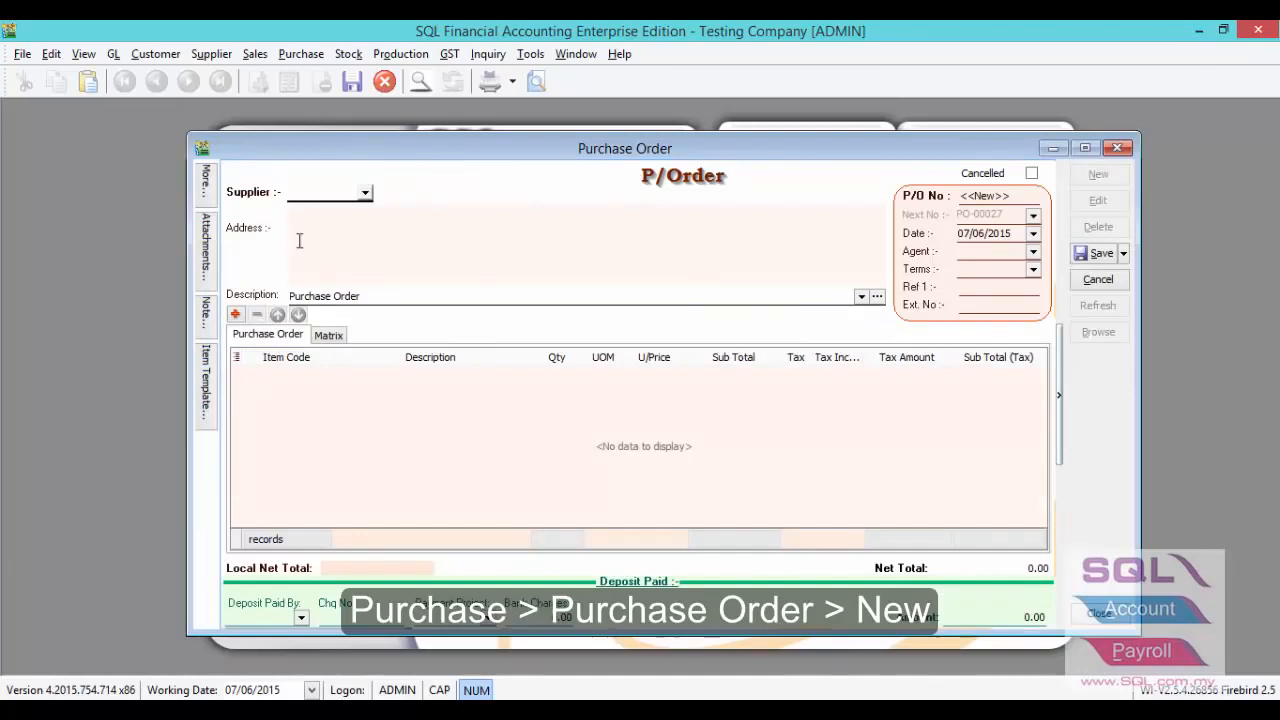
click(366, 193)
click(374, 250)
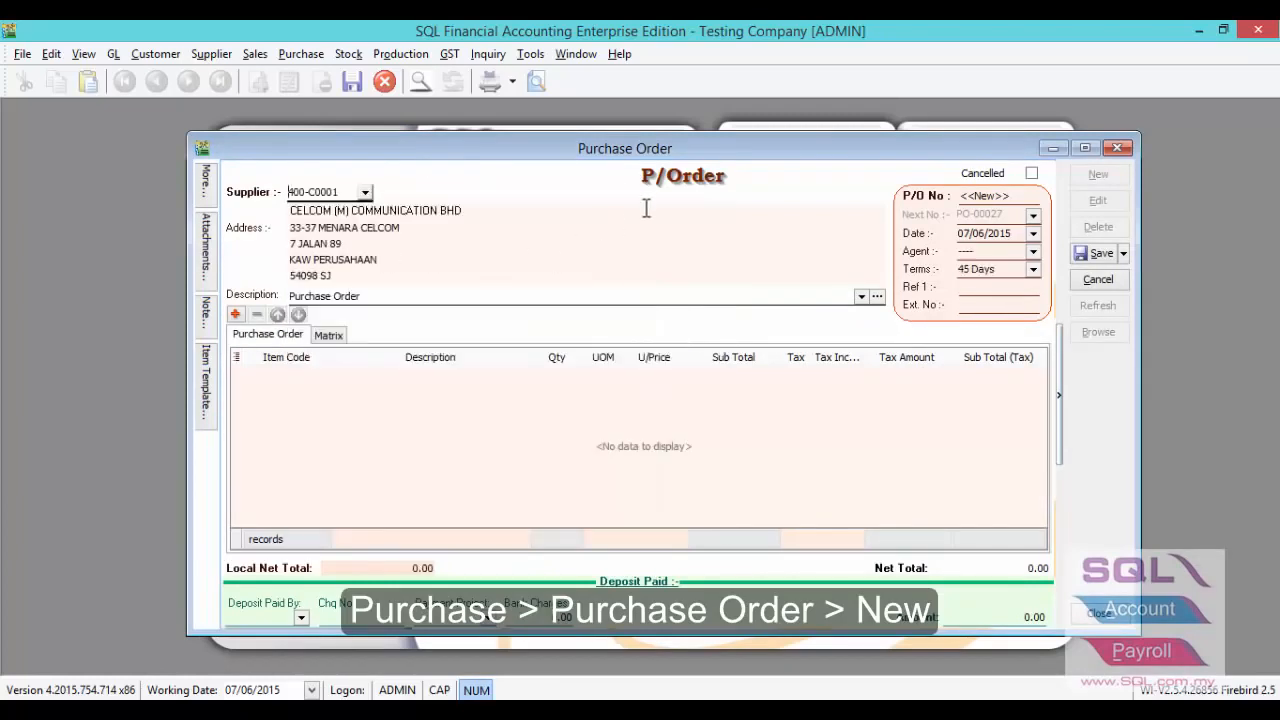
- Transfer 40 units of WHEEL from the sales order into the purchase order, then save and close it
right_click(654, 191)
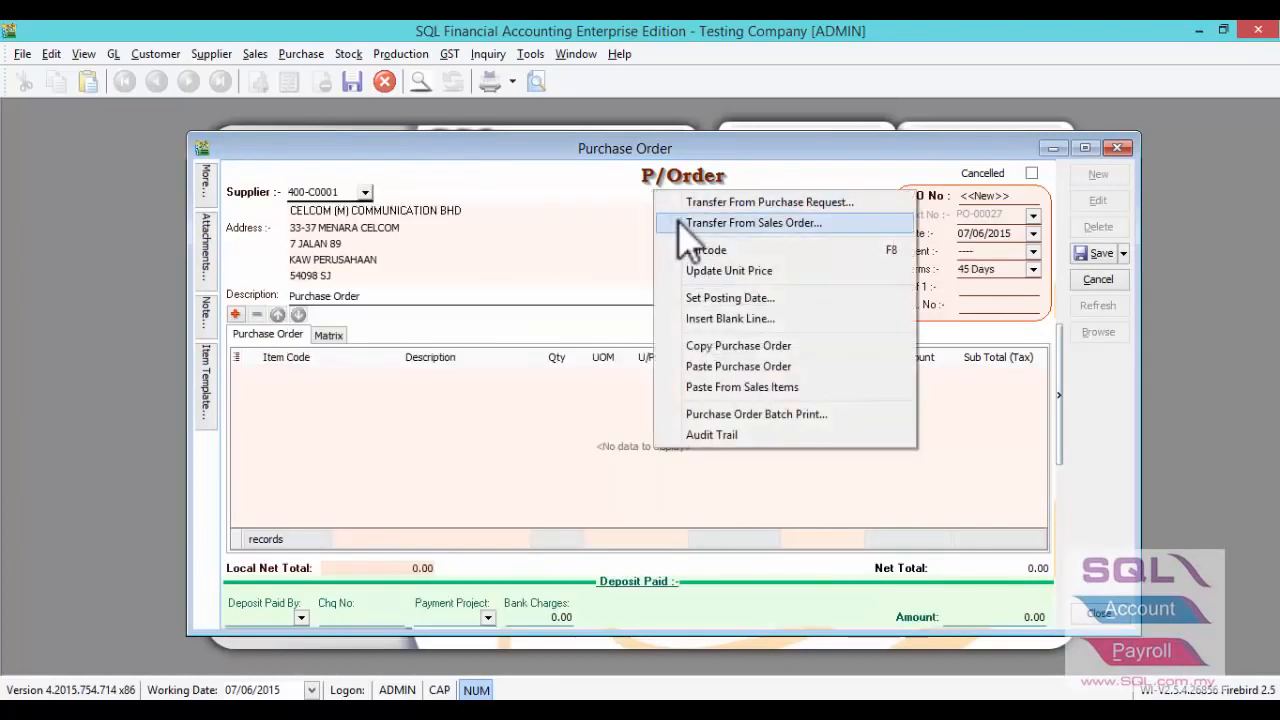
click(683, 223)
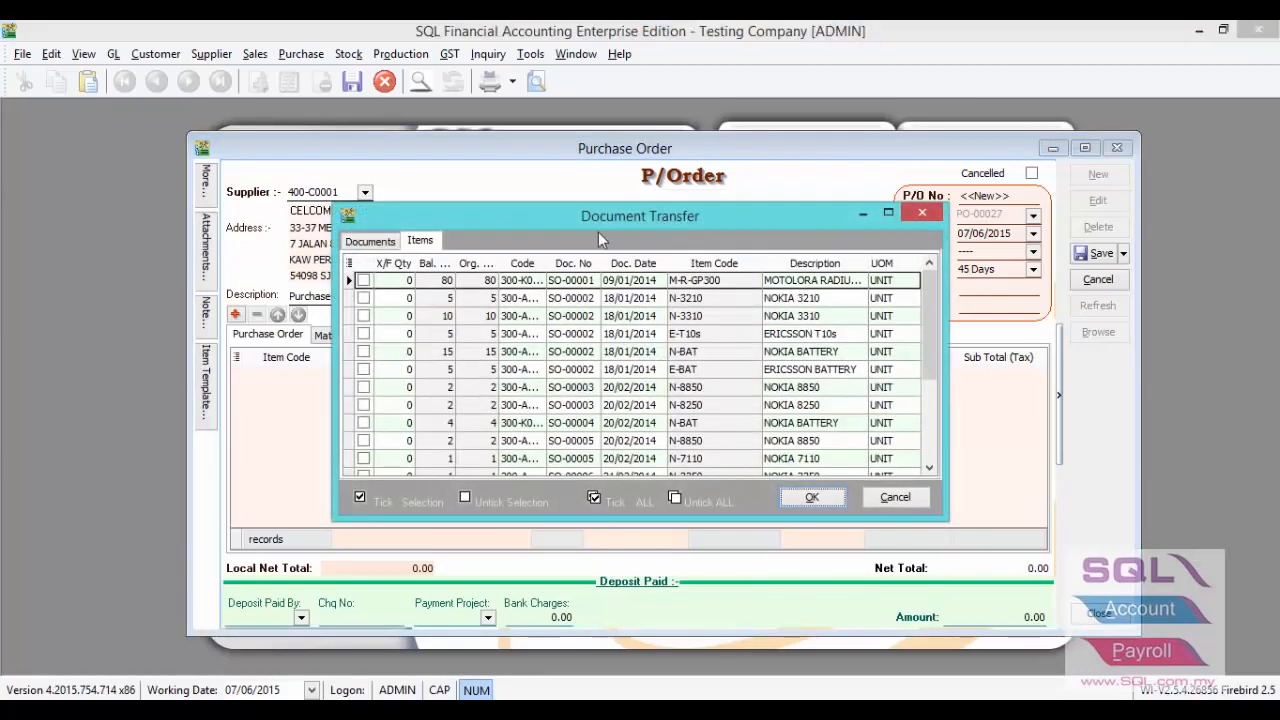
scroll(924, 323, down, 3)
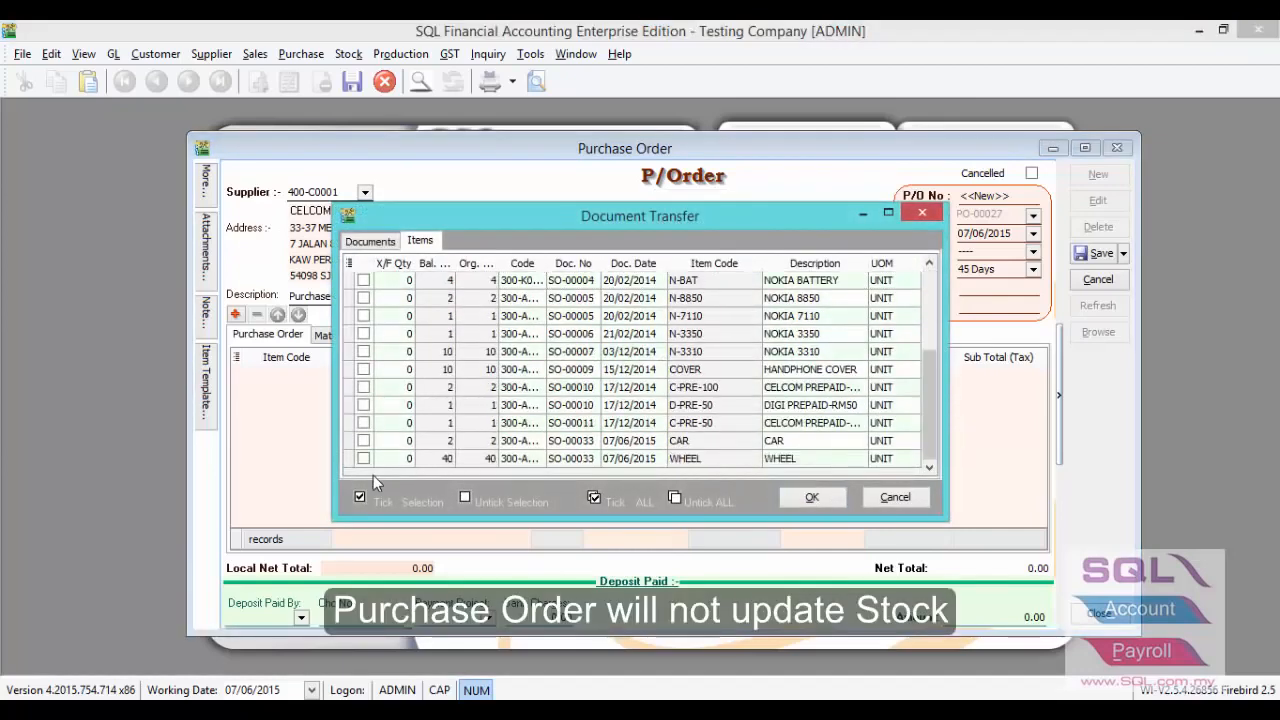
click(386, 460)
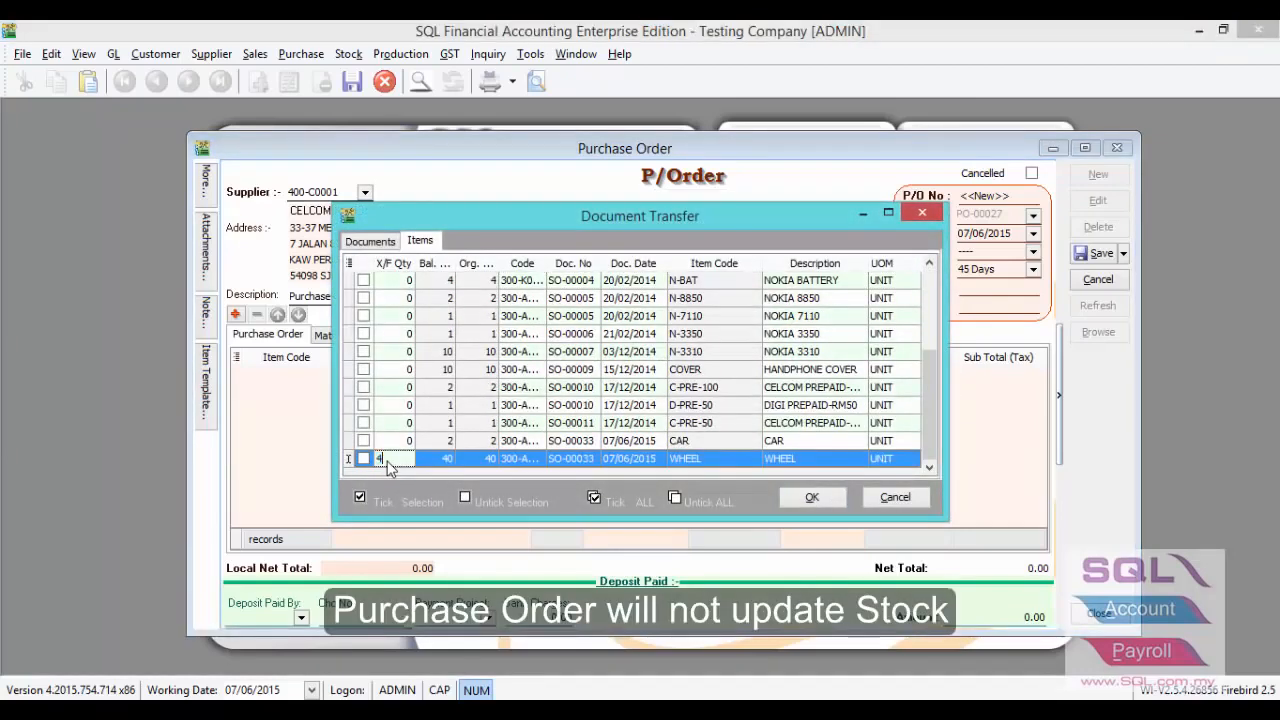
text(40)
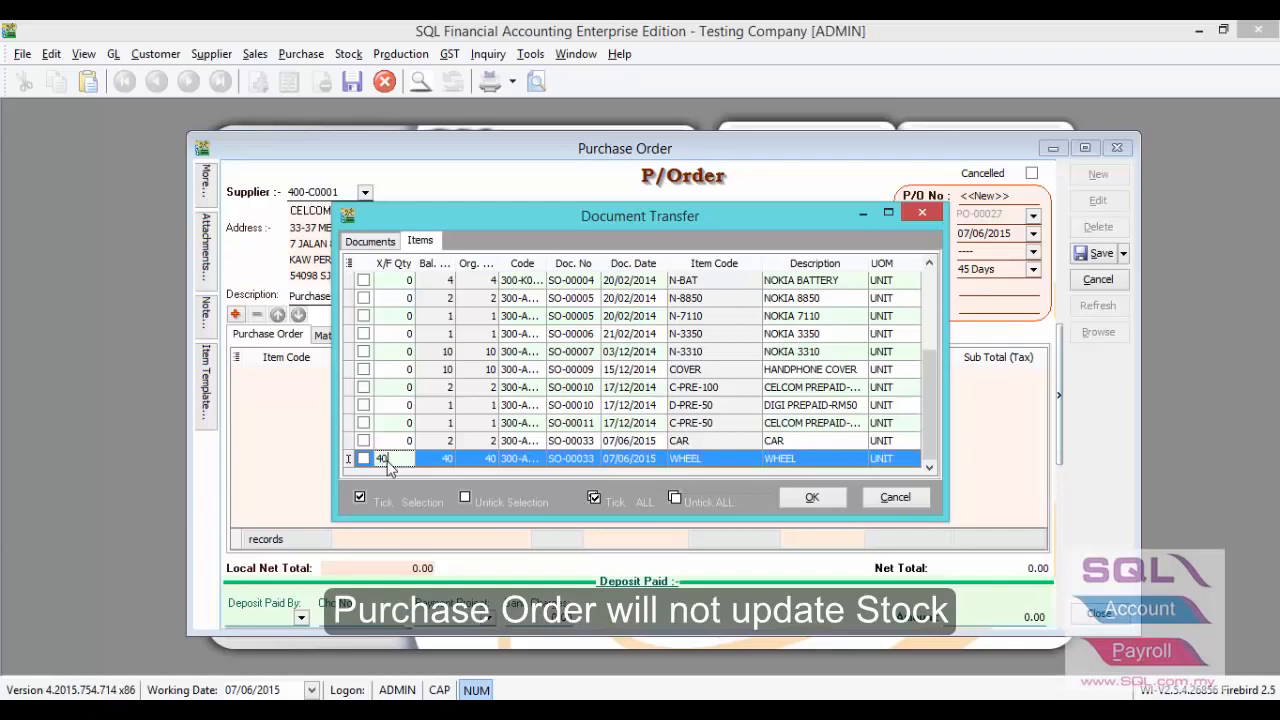
click(810, 497)
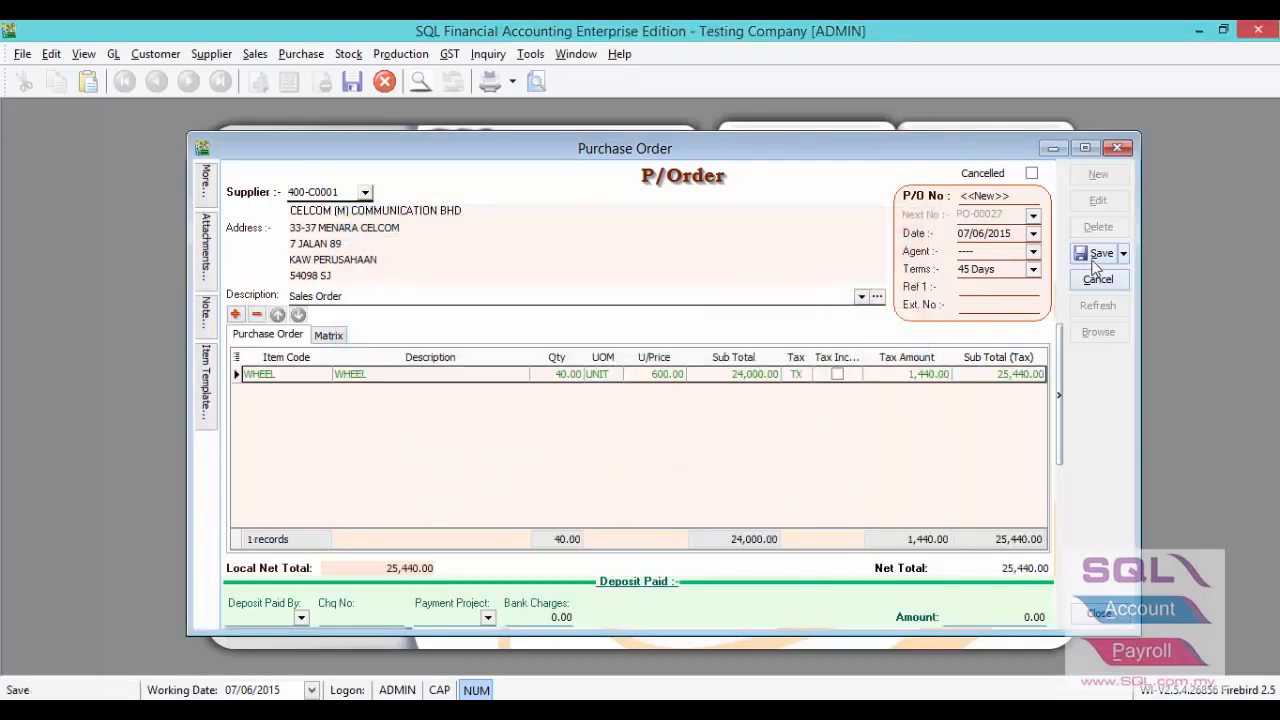
click(1100, 253)
click(1106, 149)
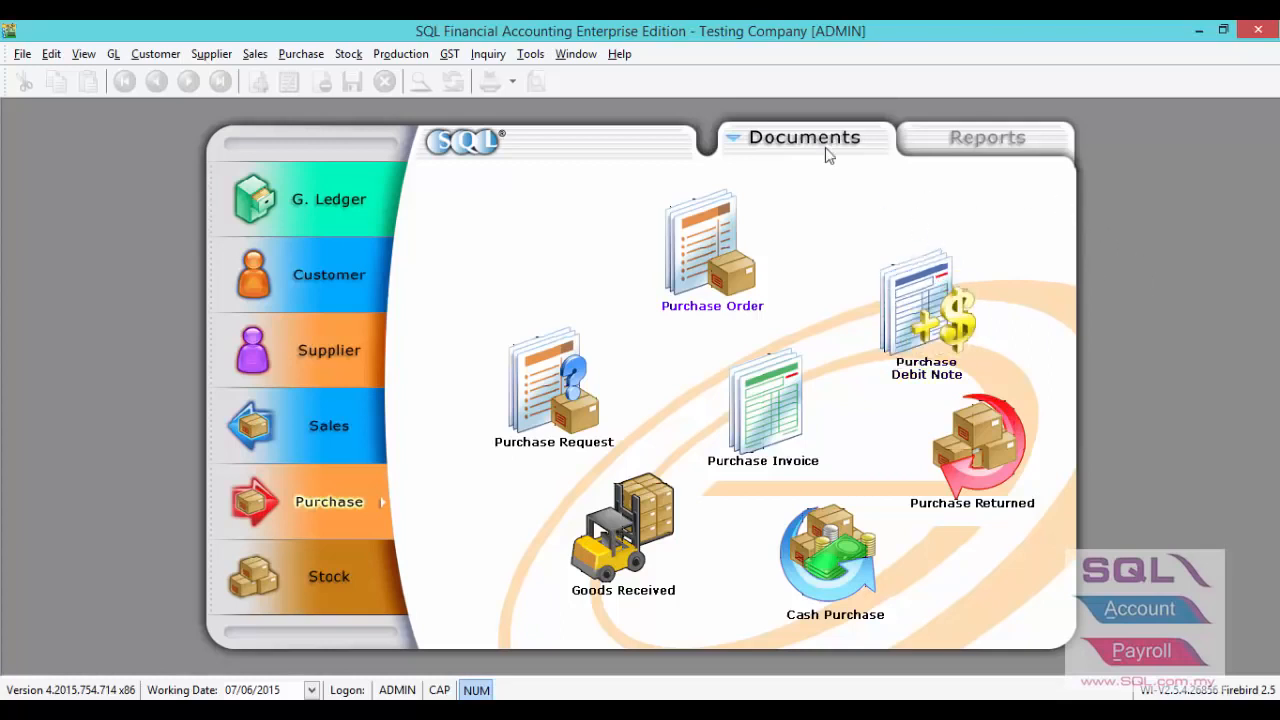
- Open the BOM Planner report and select CAR as the BOM code
click(428, 54)
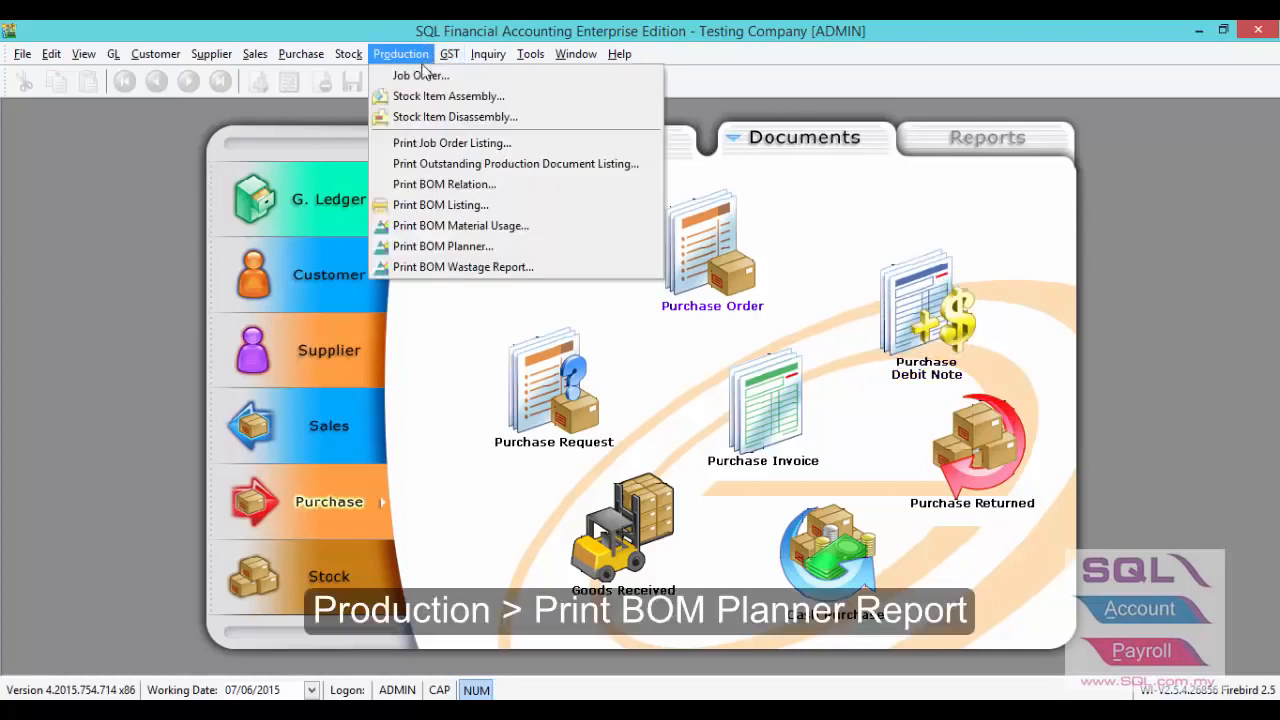
click(420, 247)
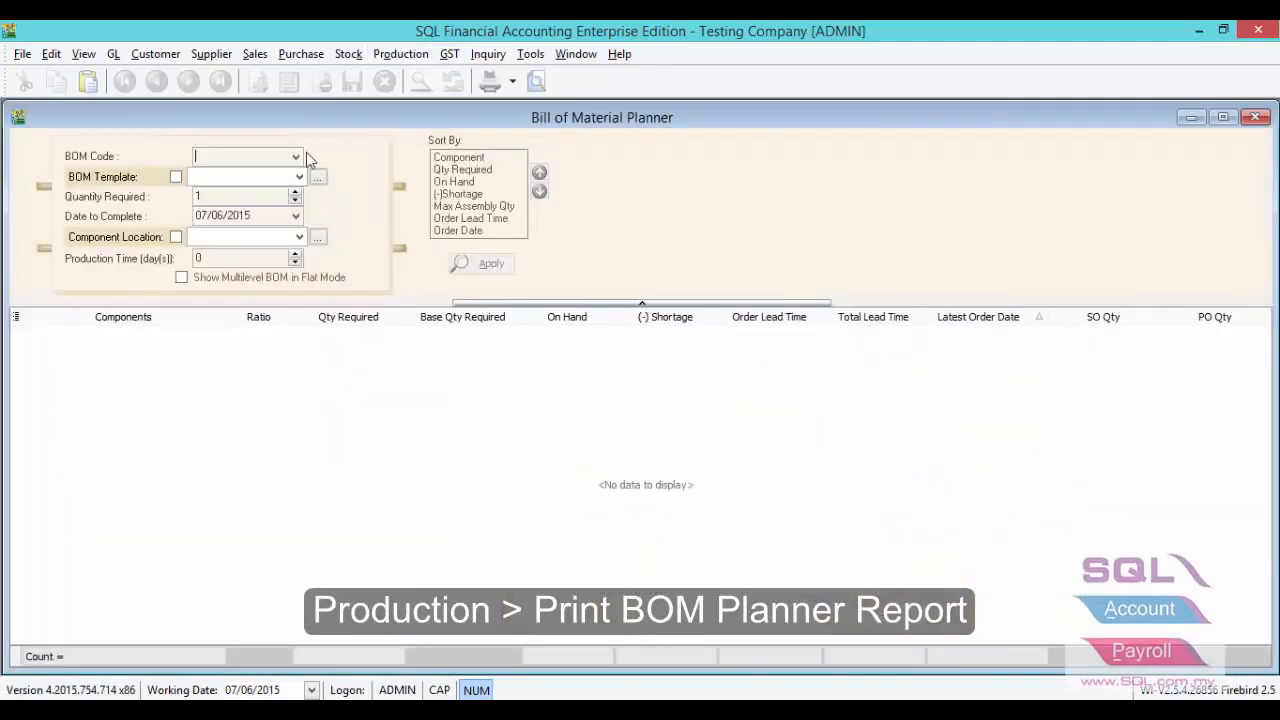
click(296, 158)
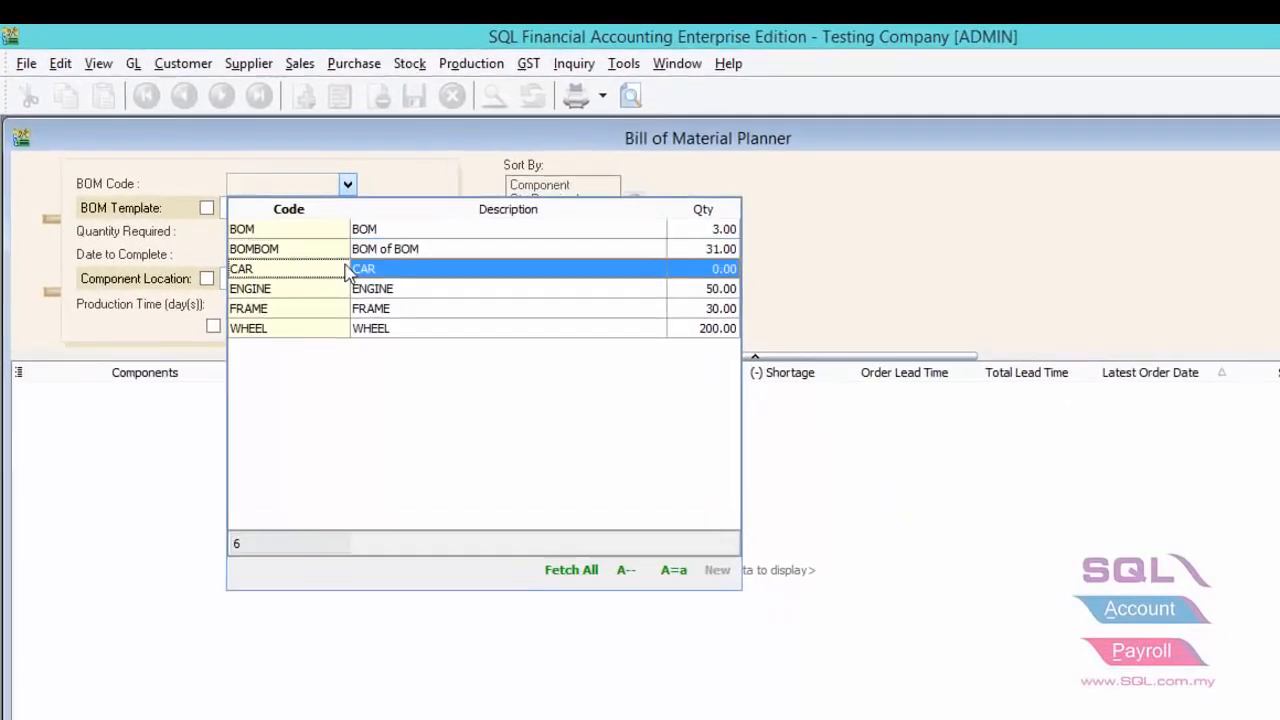
click(232, 248)
- Set the planner's completion date to 15/06/2015, check the production time and generate the report
drag(397, 300, 200, 324)
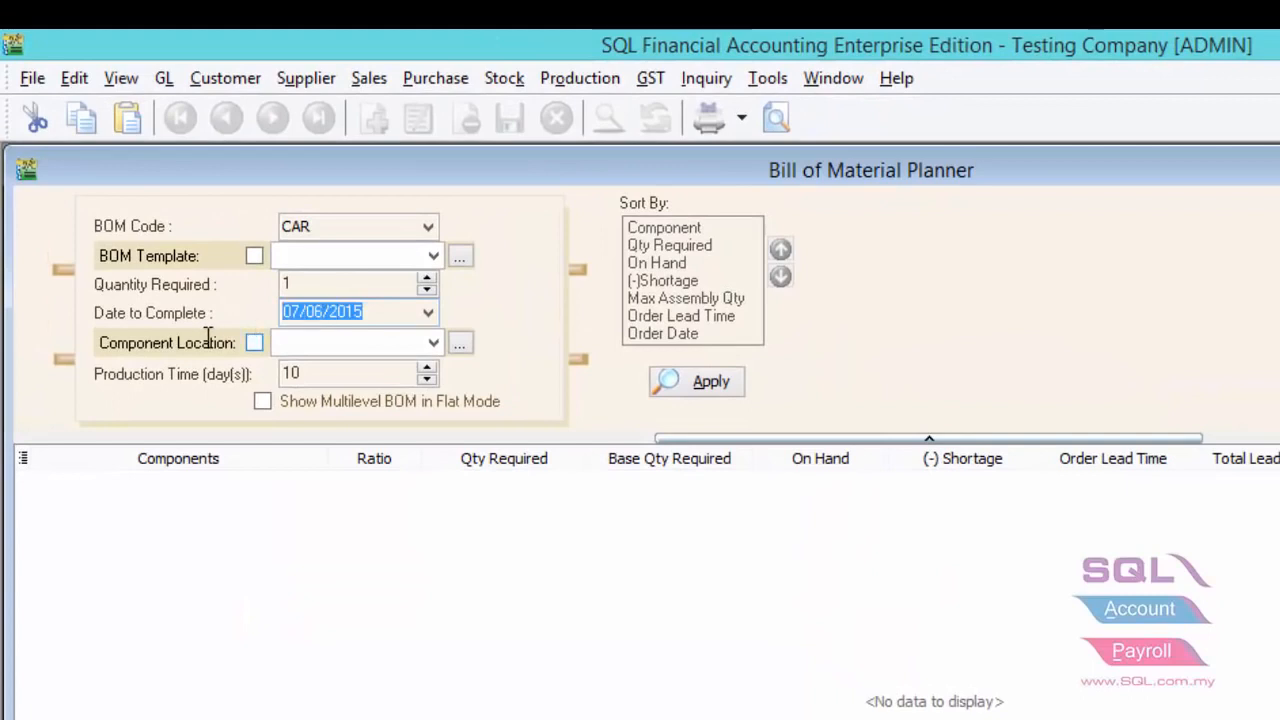
text(1506)
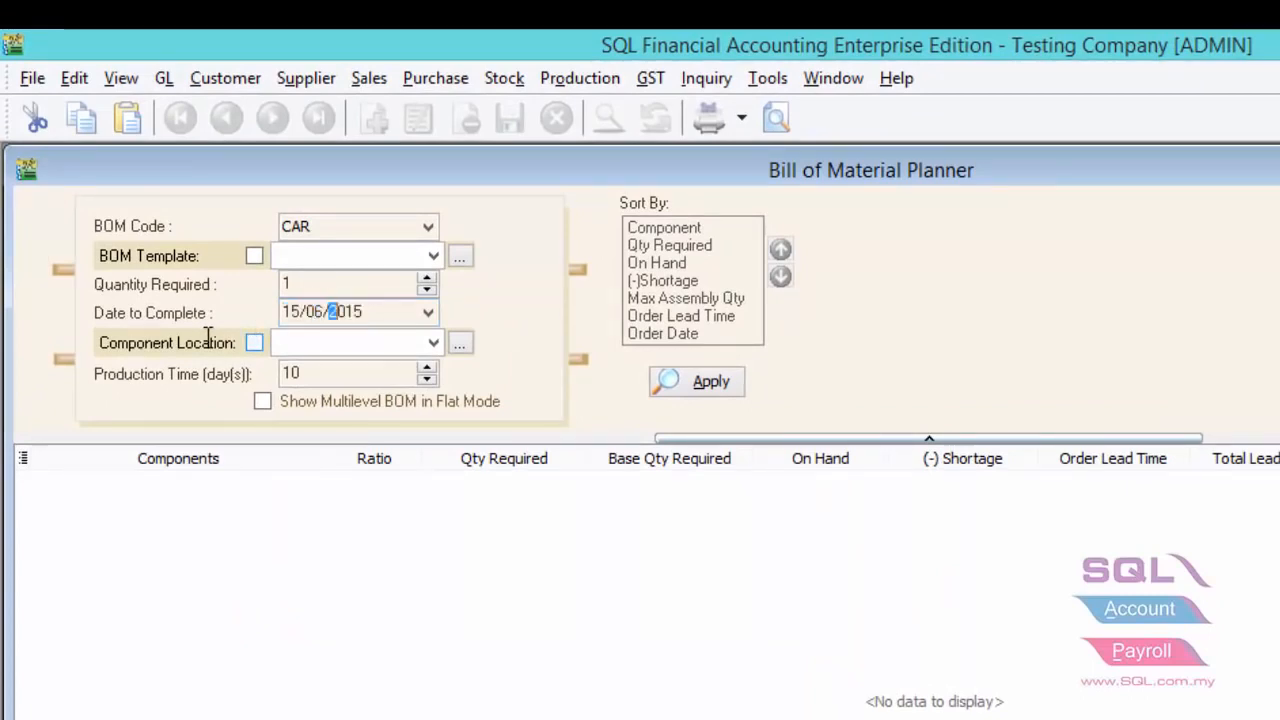
drag(329, 371, 287, 370)
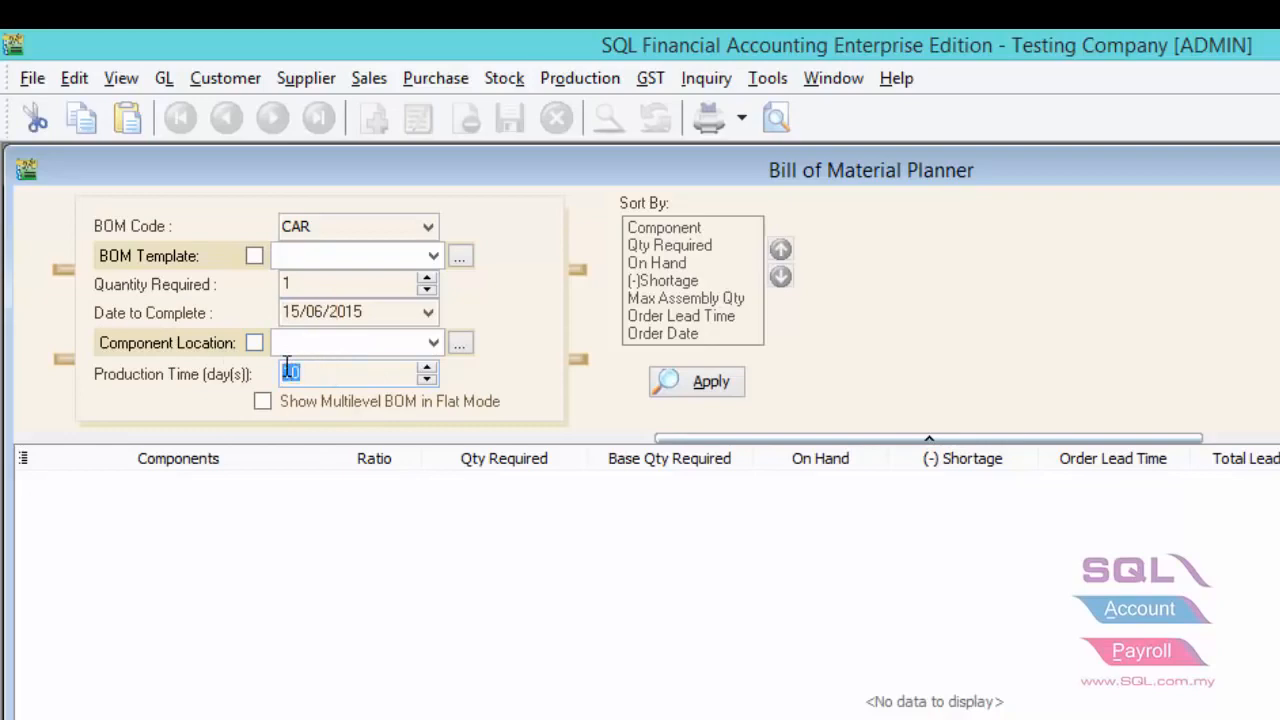
click(693, 390)
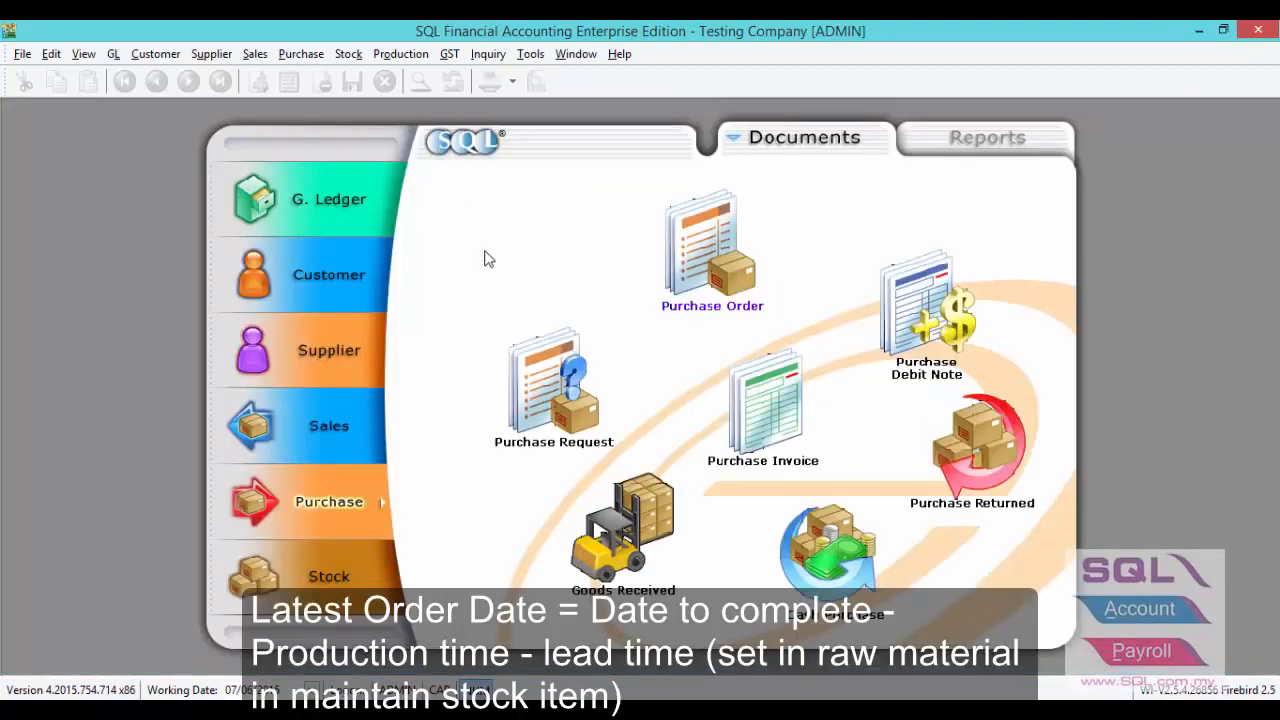
- Create a new job order for the customer ALPHA & BETA COMPUTER
click(401, 54)
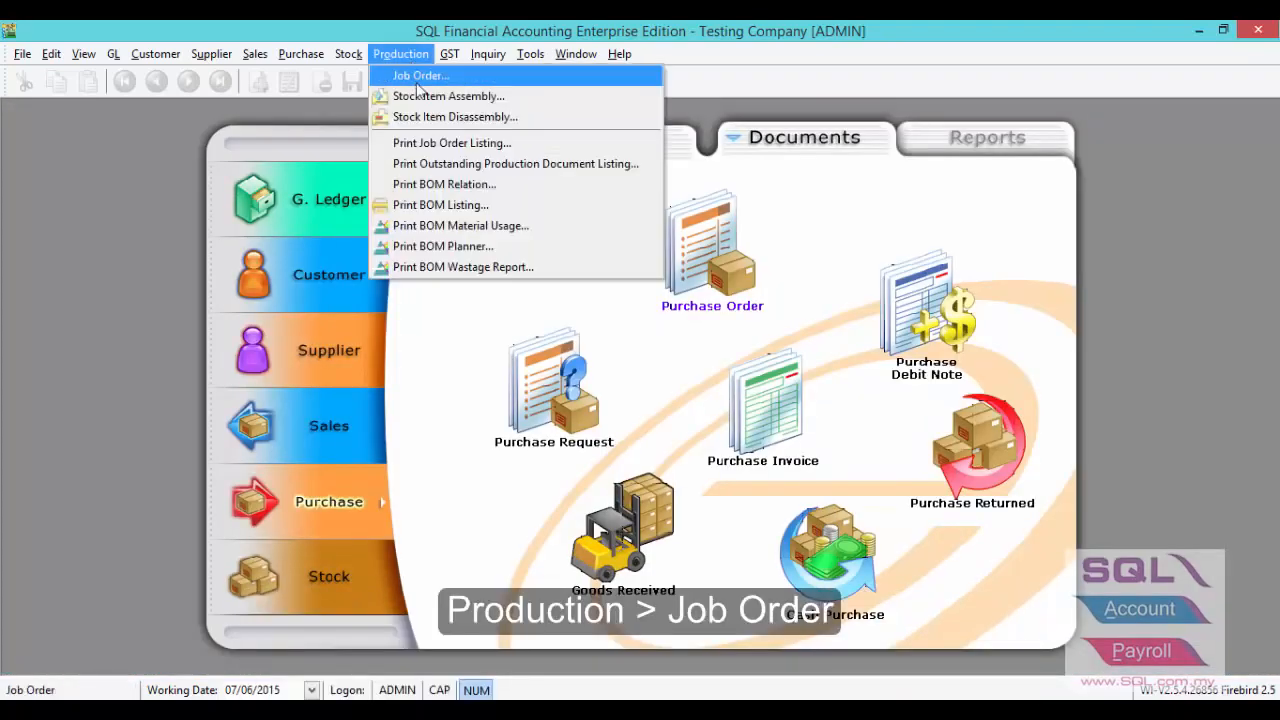
click(415, 74)
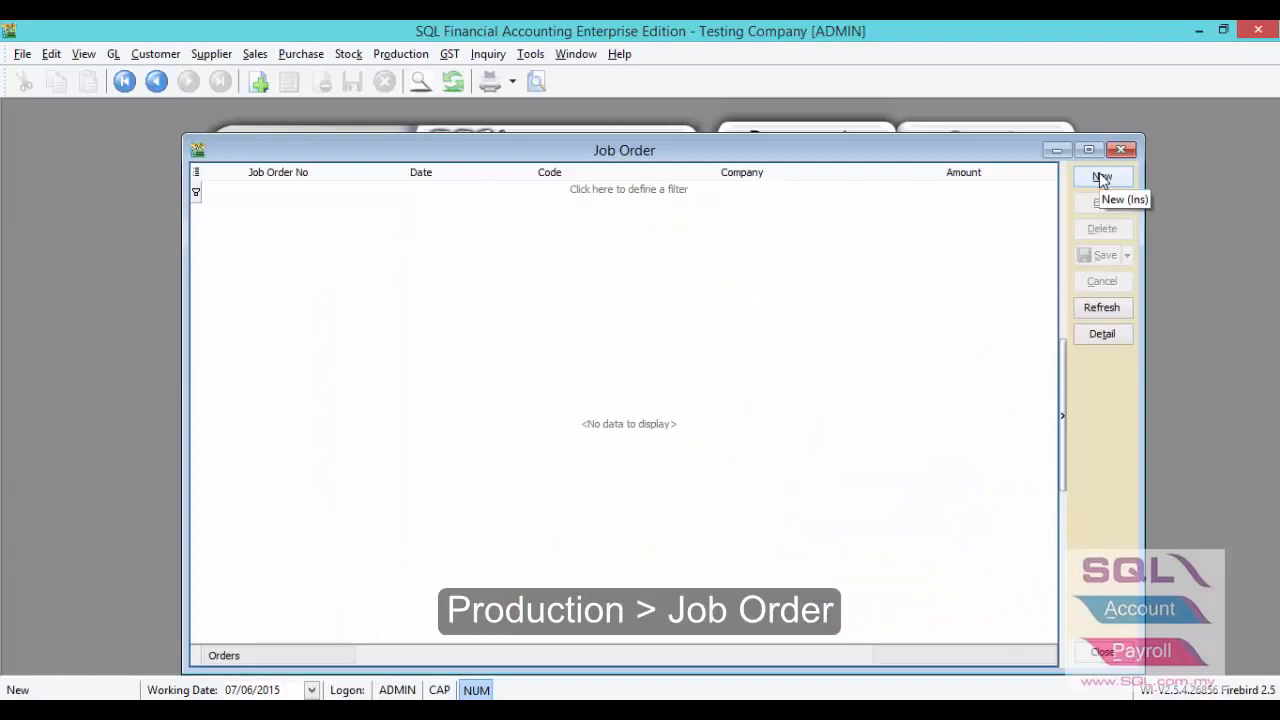
click(1102, 177)
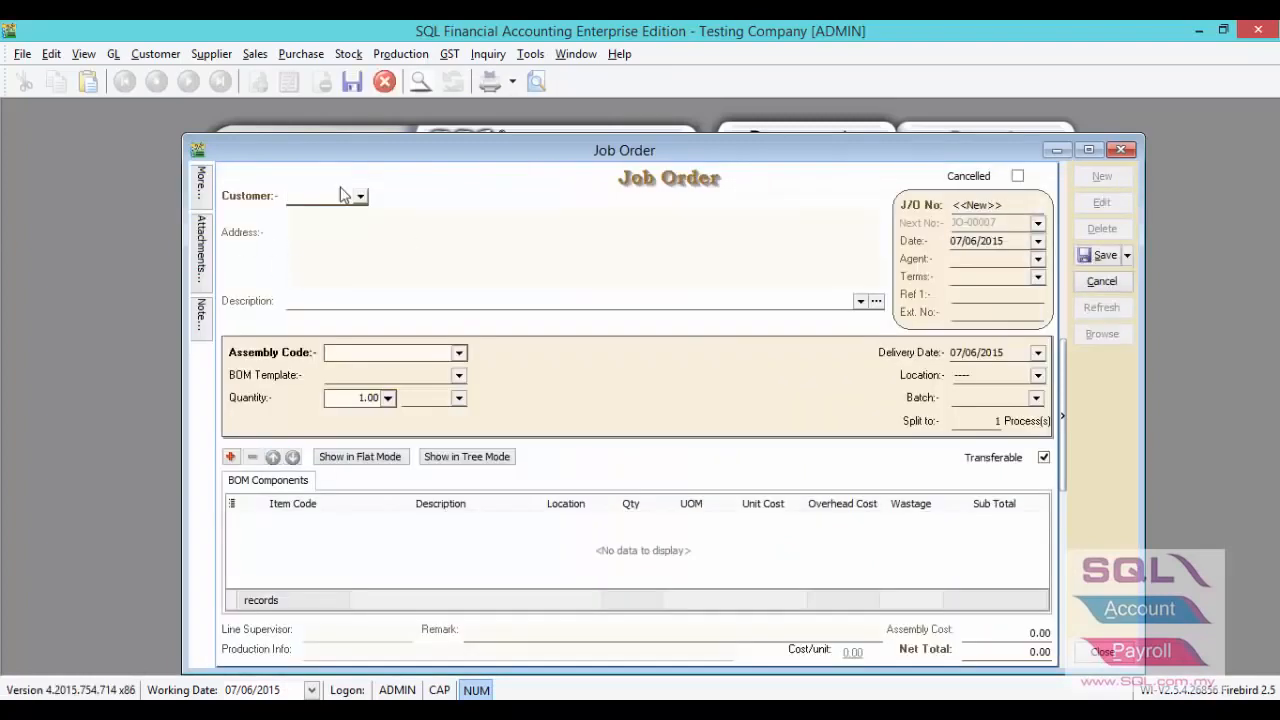
click(362, 198)
click(364, 250)
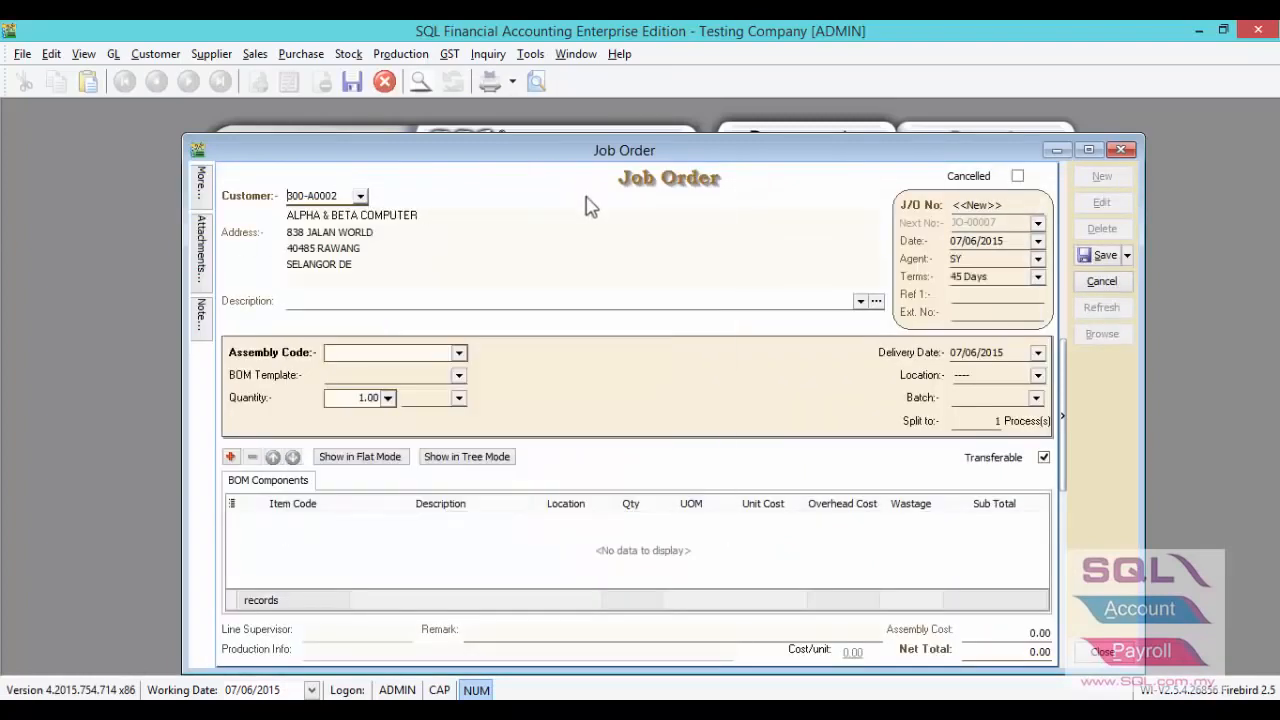
- Transfer 2 units of CAR from the sales order into the job order
right_click(603, 187)
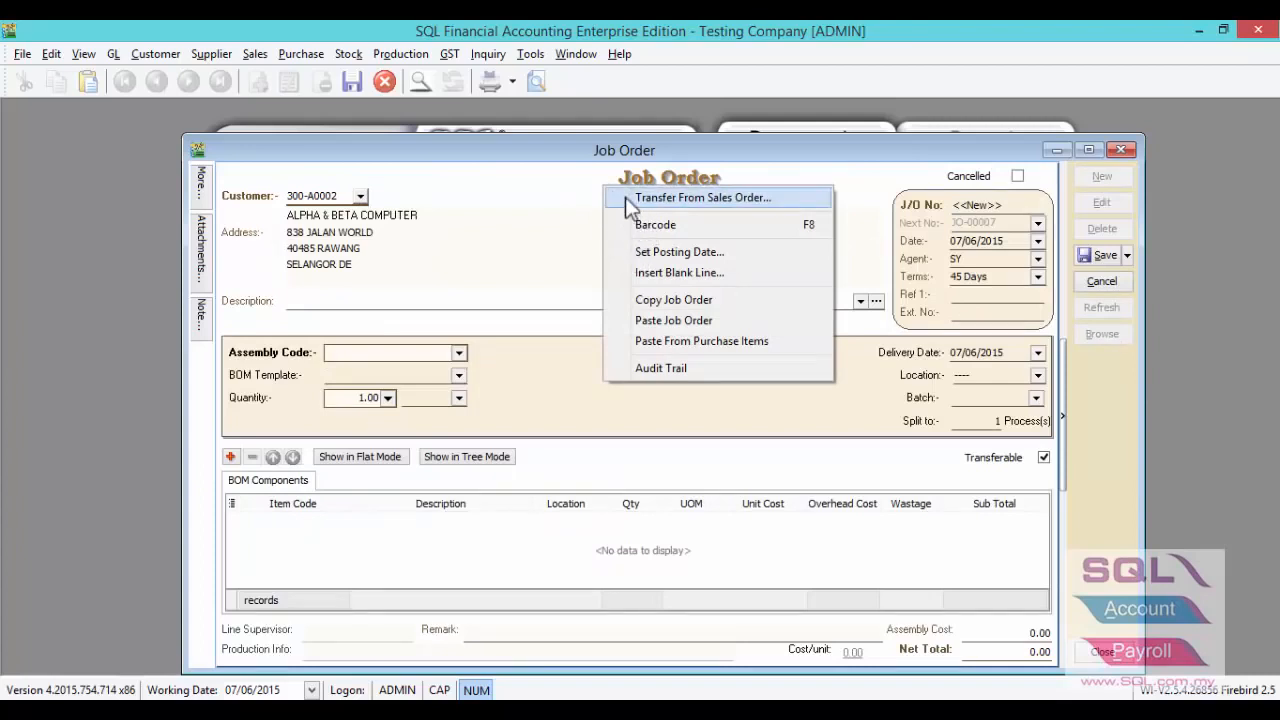
click(625, 197)
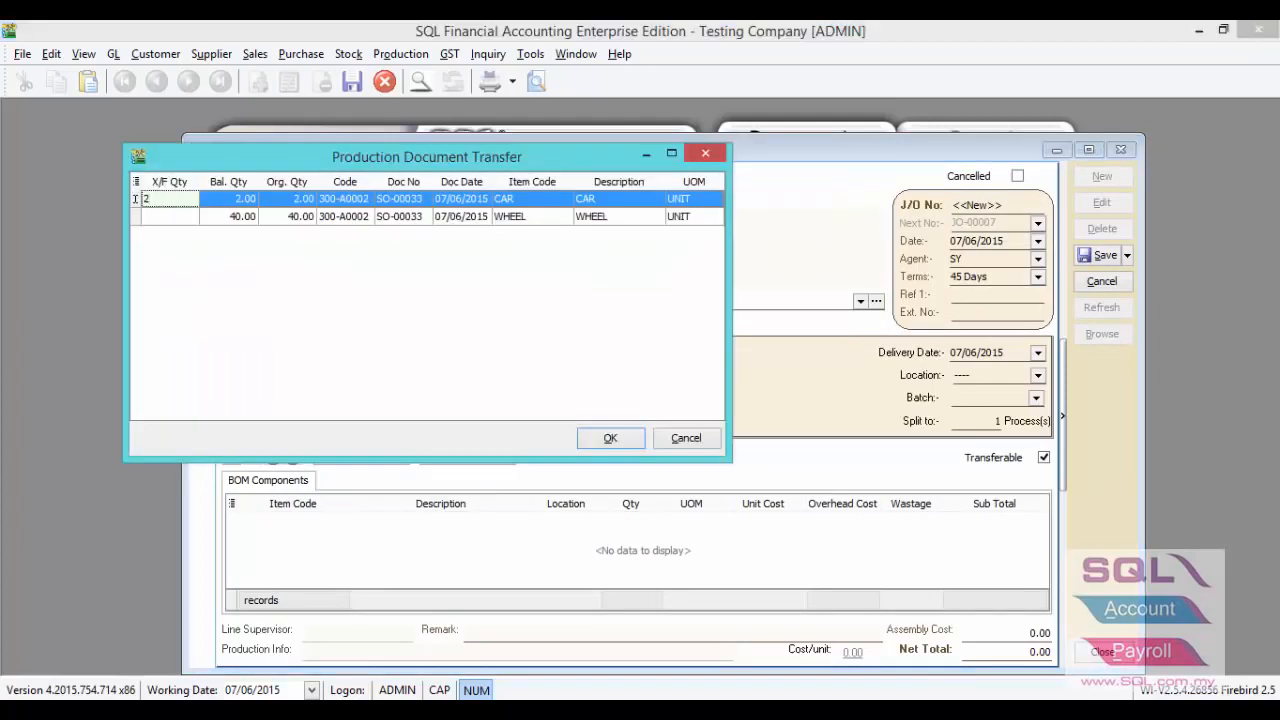
click(583, 440)
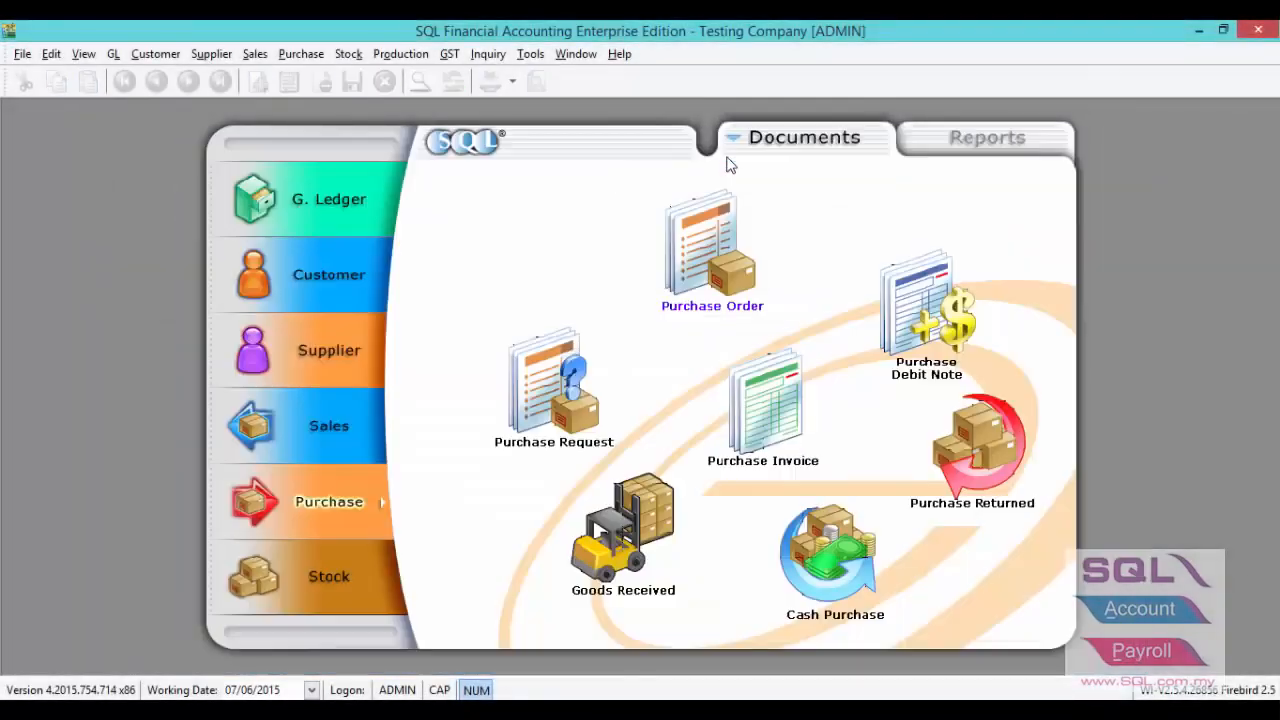
- Open the Outstanding Production Document Listing and generate the report
click(412, 57)
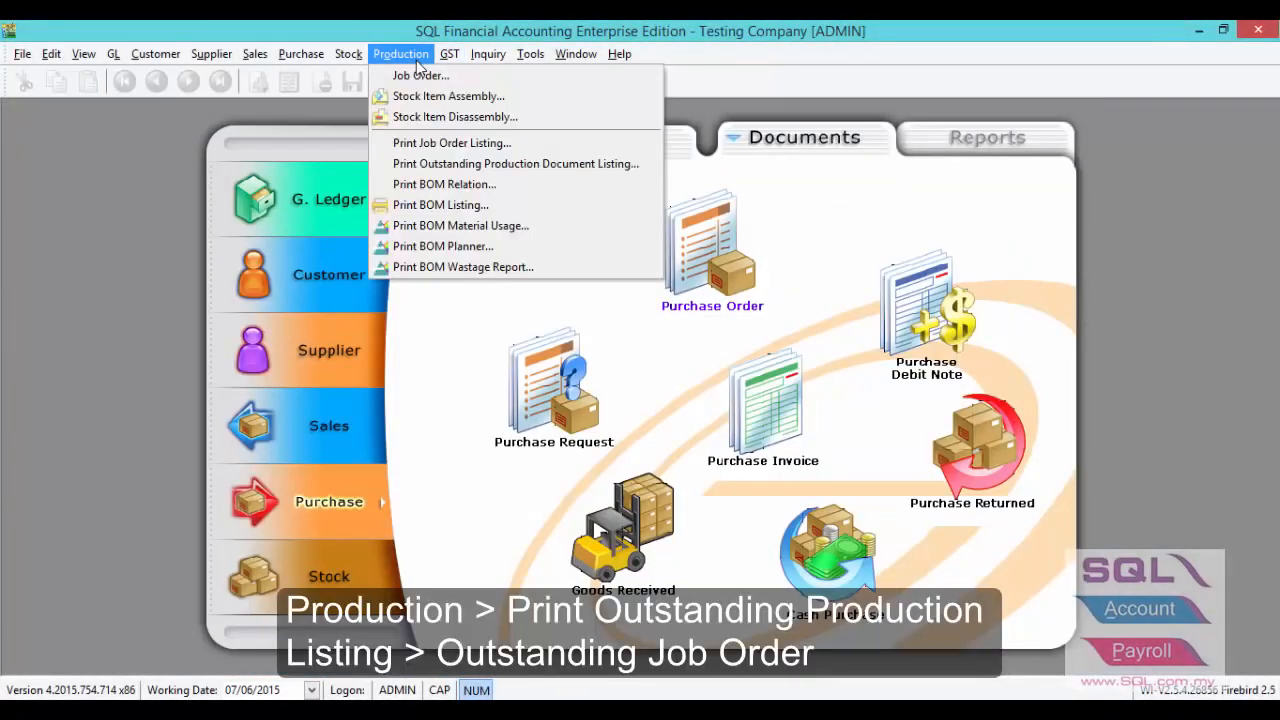
click(437, 165)
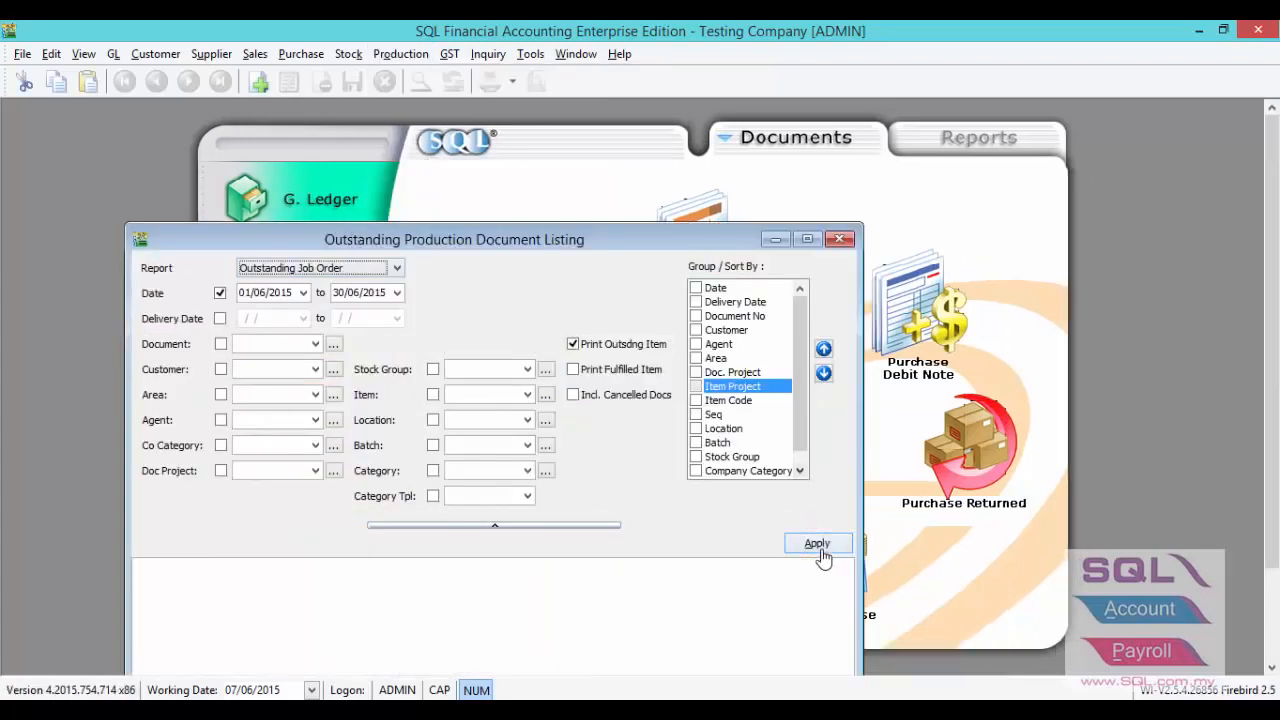
click(817, 543)
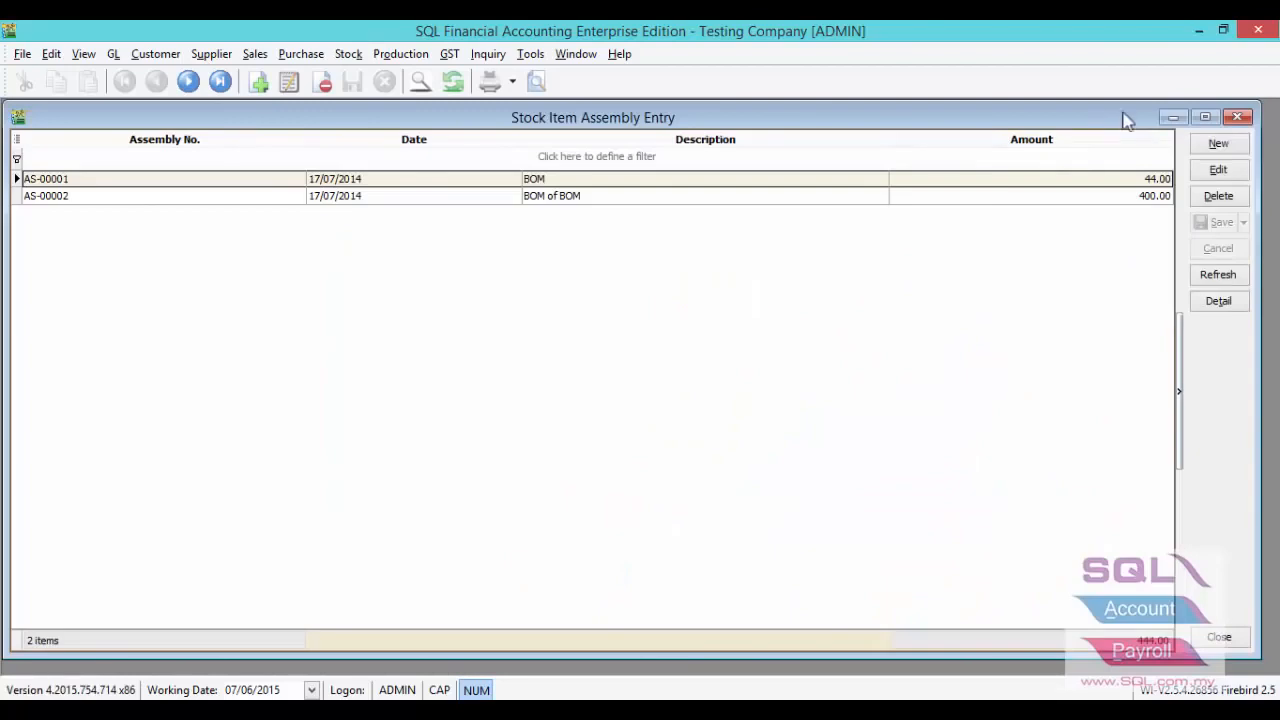
- Create a new stock item assembly and transfer 2 units of CAR into it from the job order
click(1218, 143)
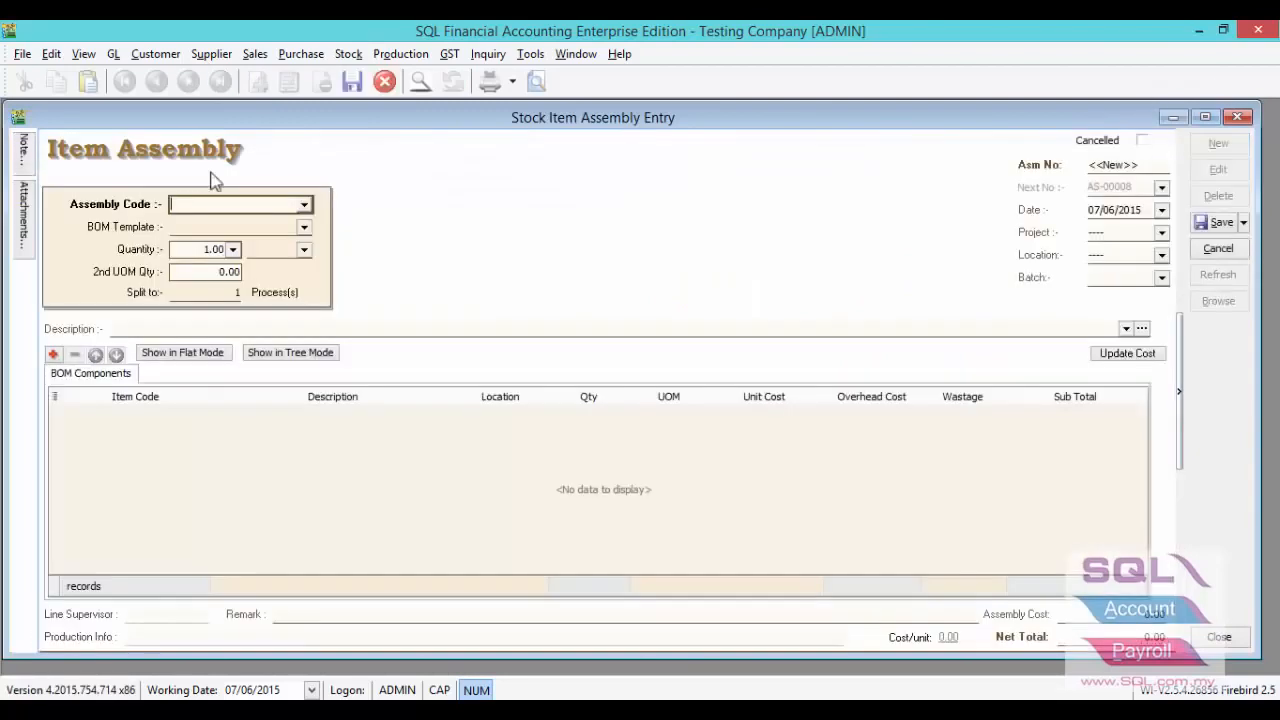
right_click(520, 141)
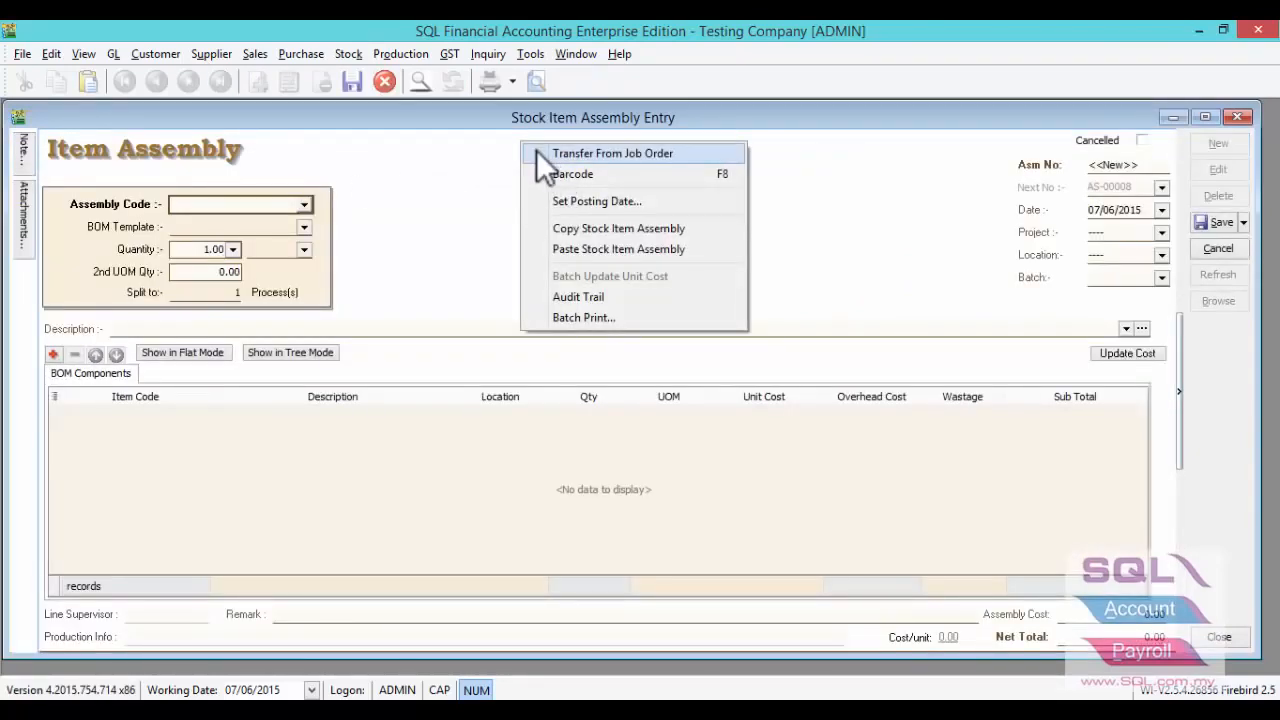
click(536, 151)
click(82, 125)
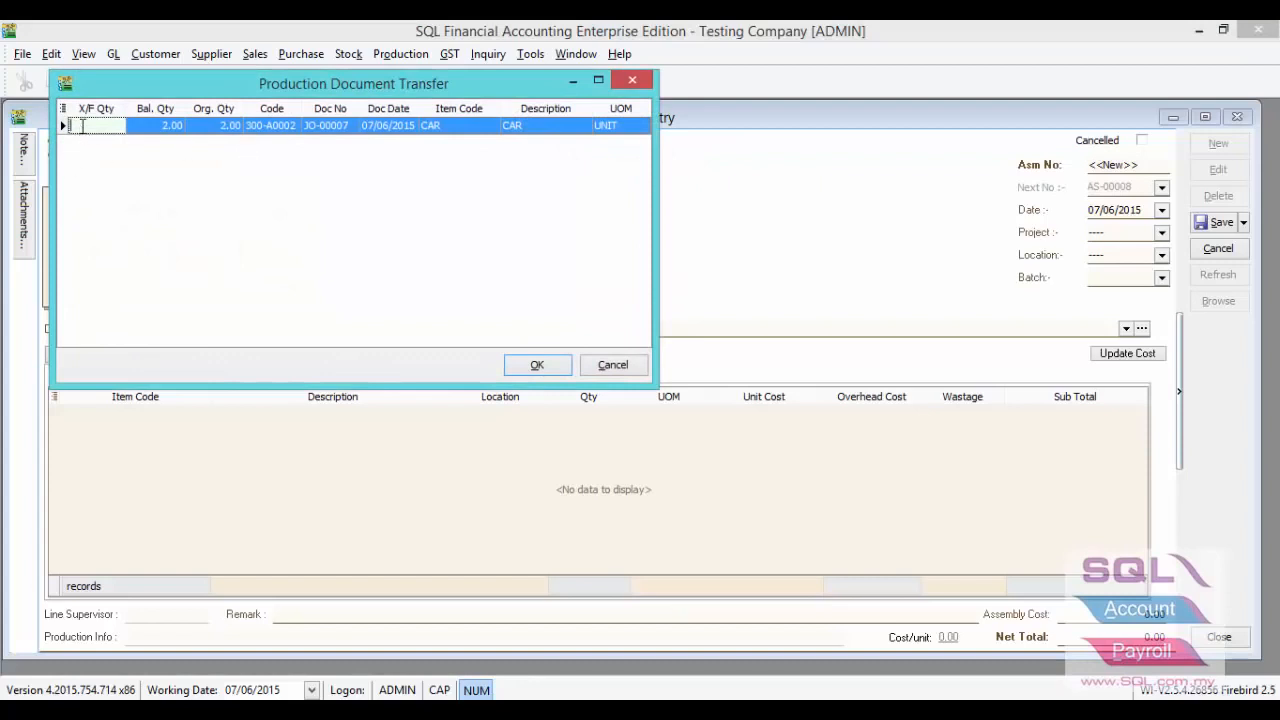
text(2)
click(538, 365)
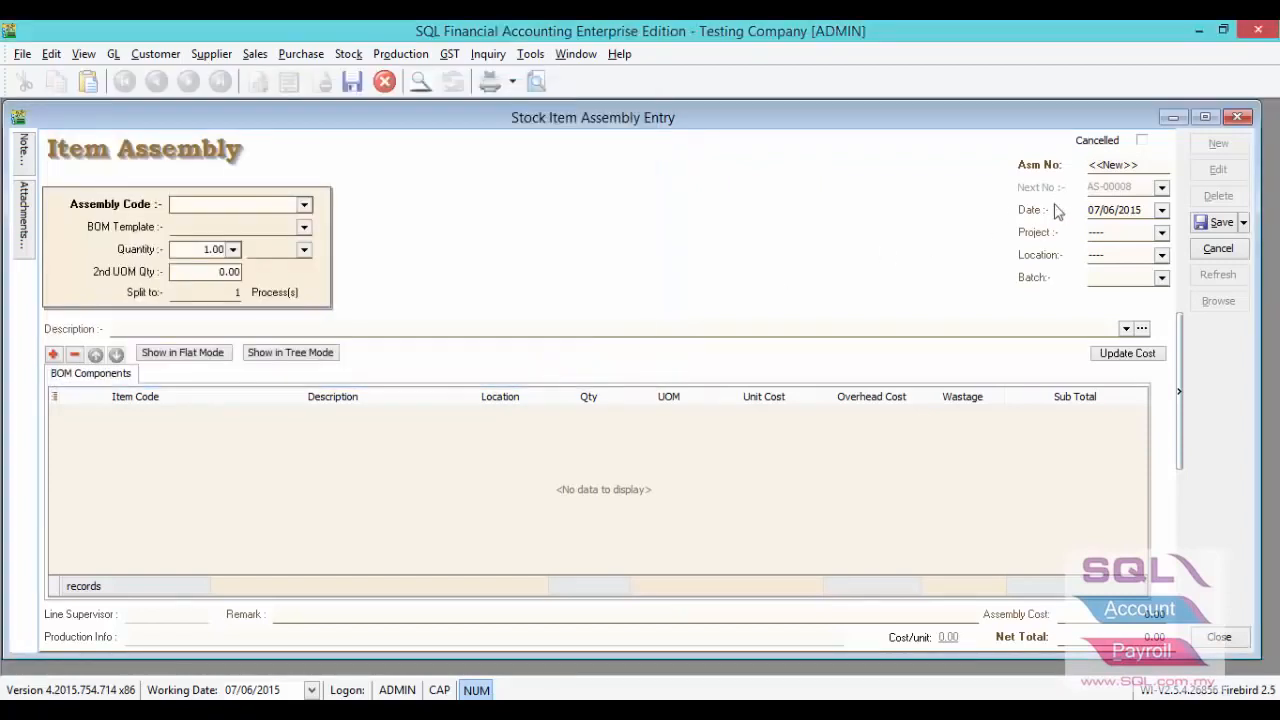
- Save the CAR assembly and check its assembly quantity and the quantities of its BOM components
click(1207, 223)
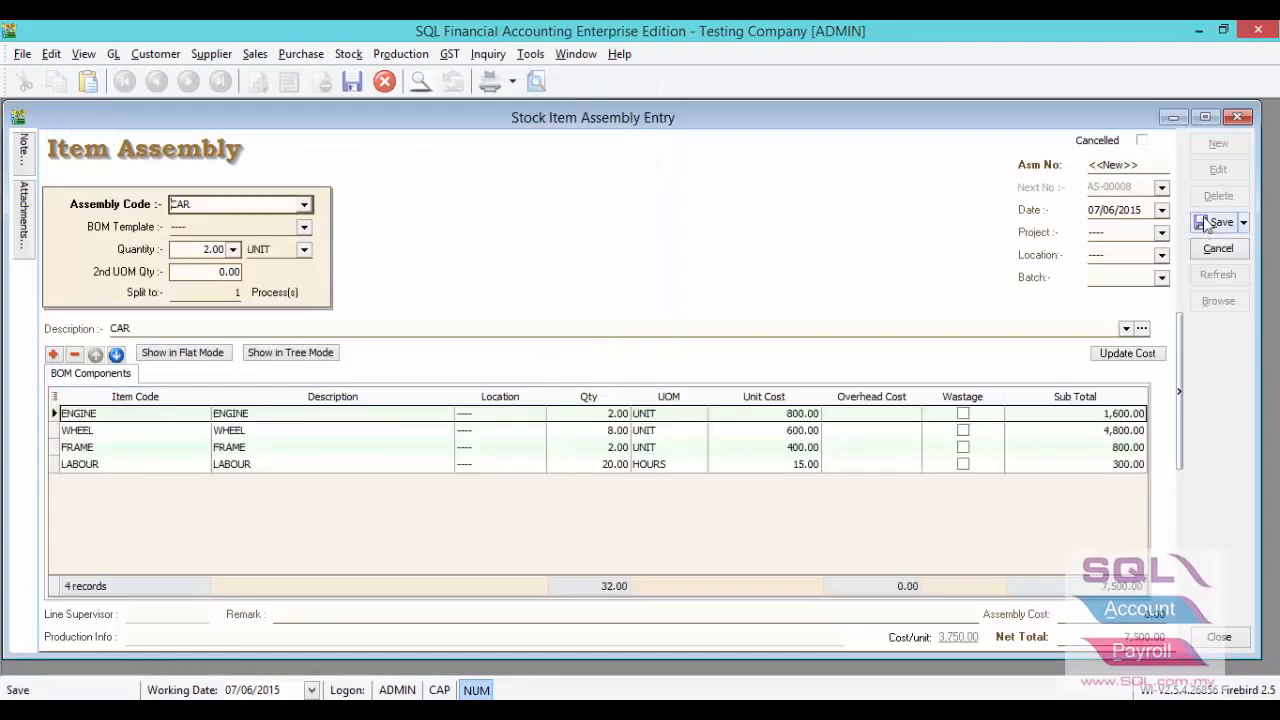
click(193, 249)
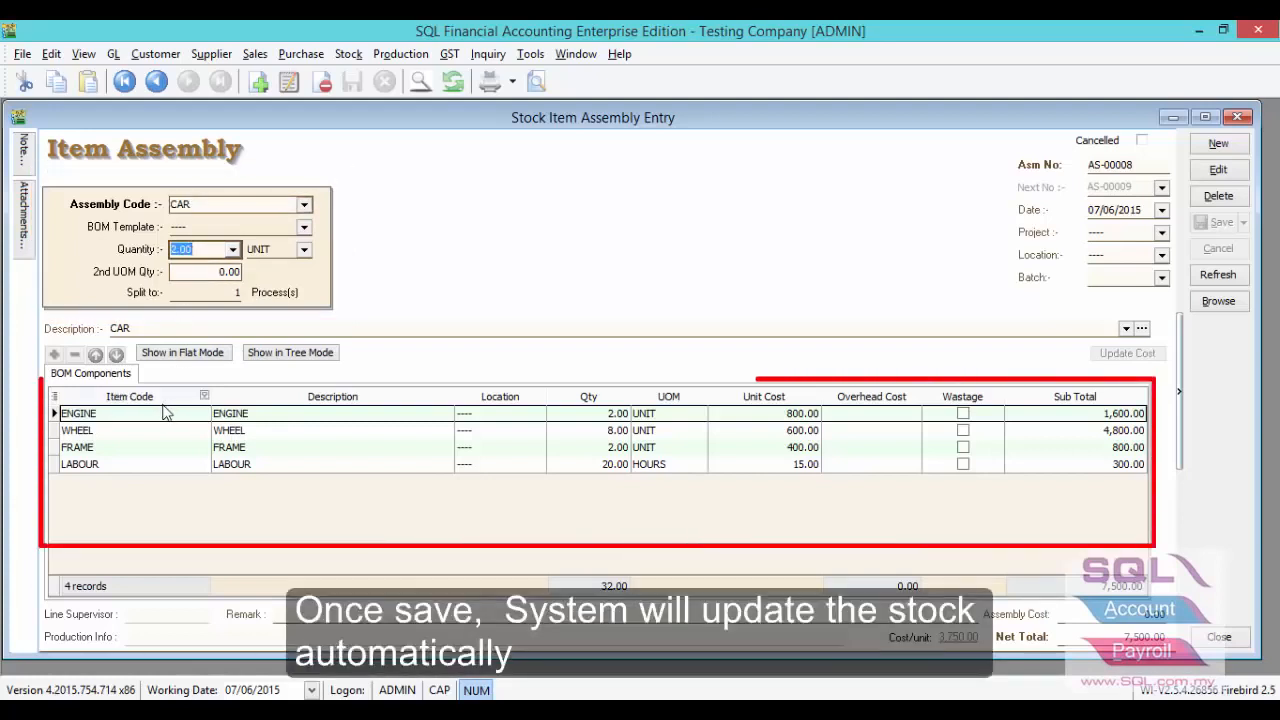
click(588, 413)
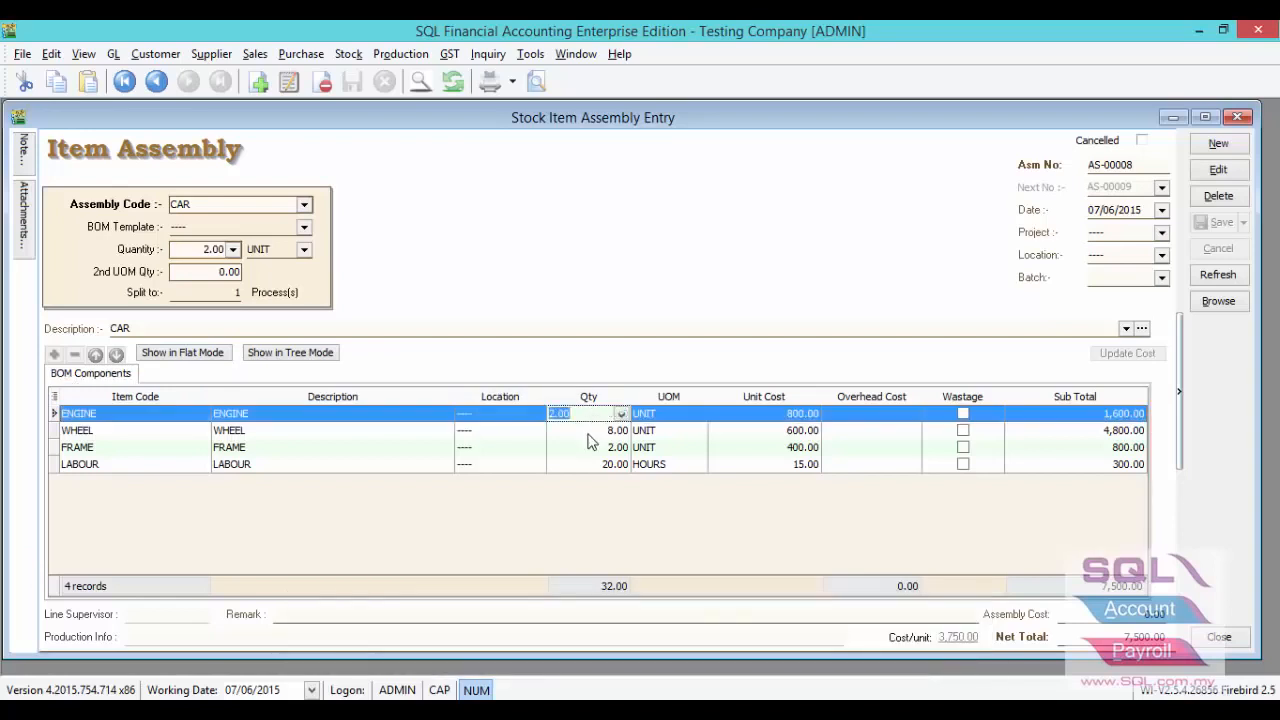
key(Down)
key(Down)
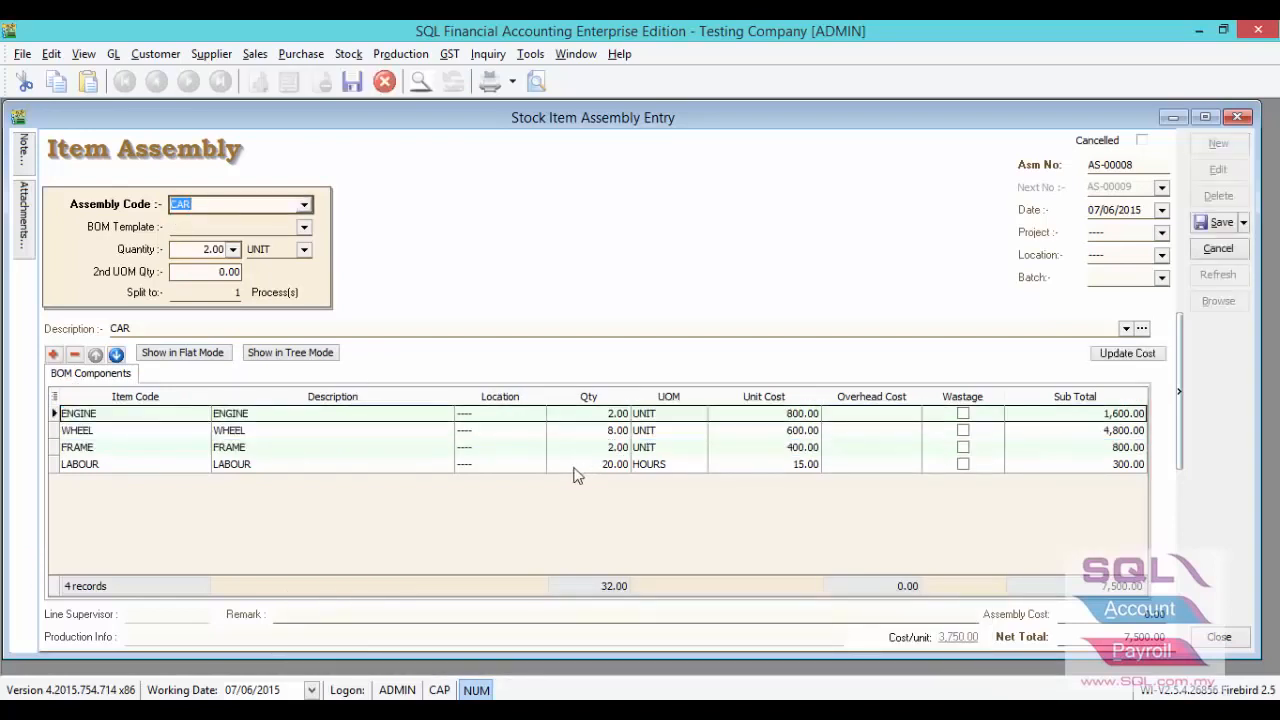
- Add a WHEEL component line with quantity 1 to the CAR assembly and mark it as wastage
click(53, 353)
click(99, 481)
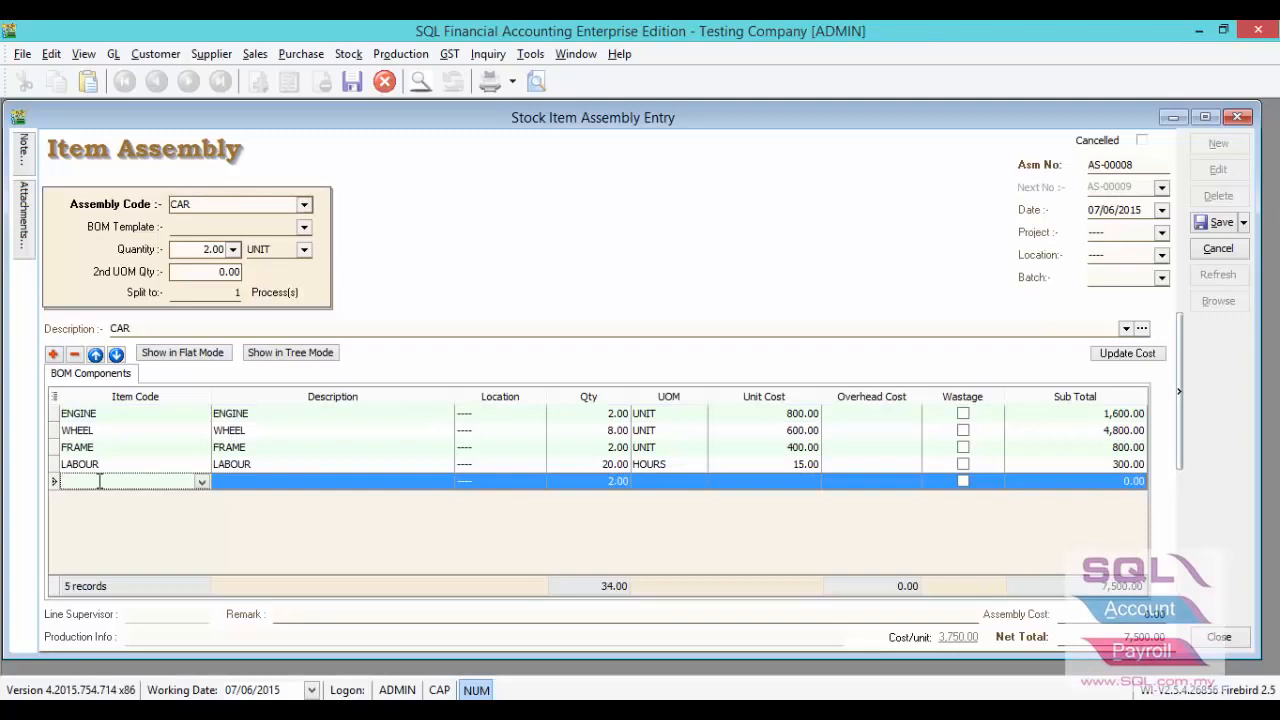
text(whe)
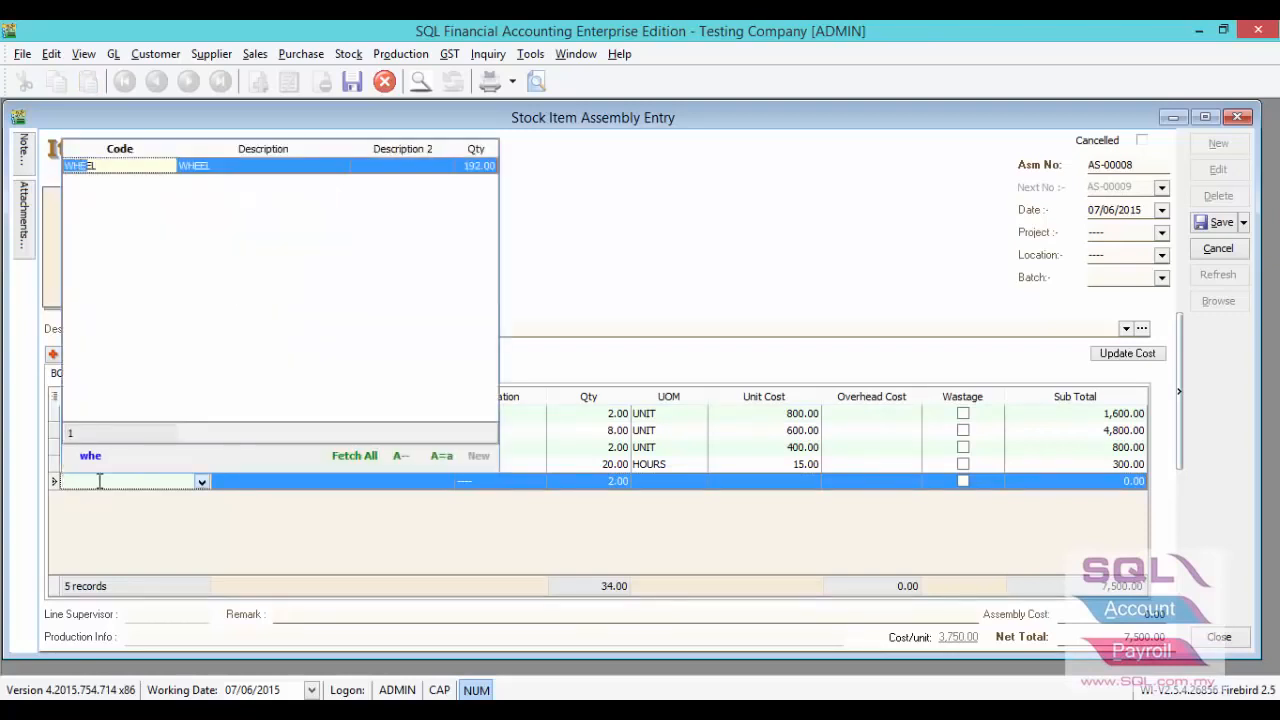
click(190, 166)
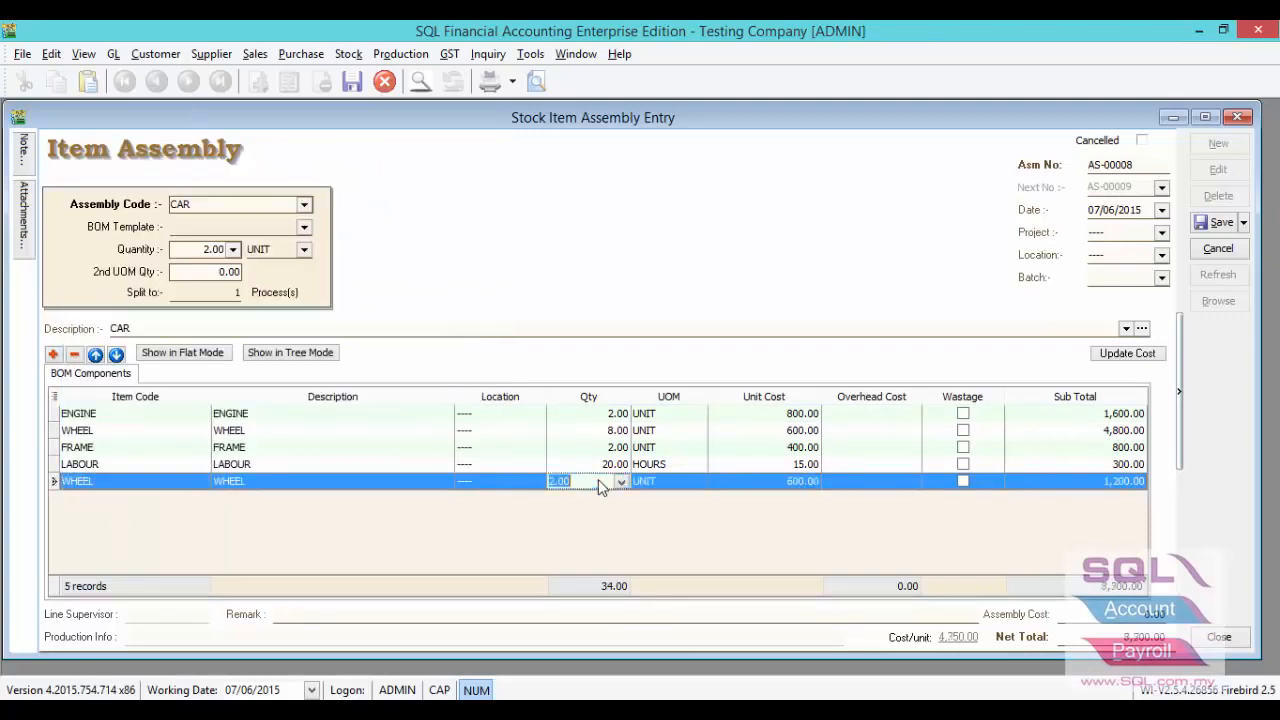
text(1)
key(Return)
click(963, 483)
- Set the ENGINE component's overhead cost to 10 and the assembly cost to 200
click(868, 416)
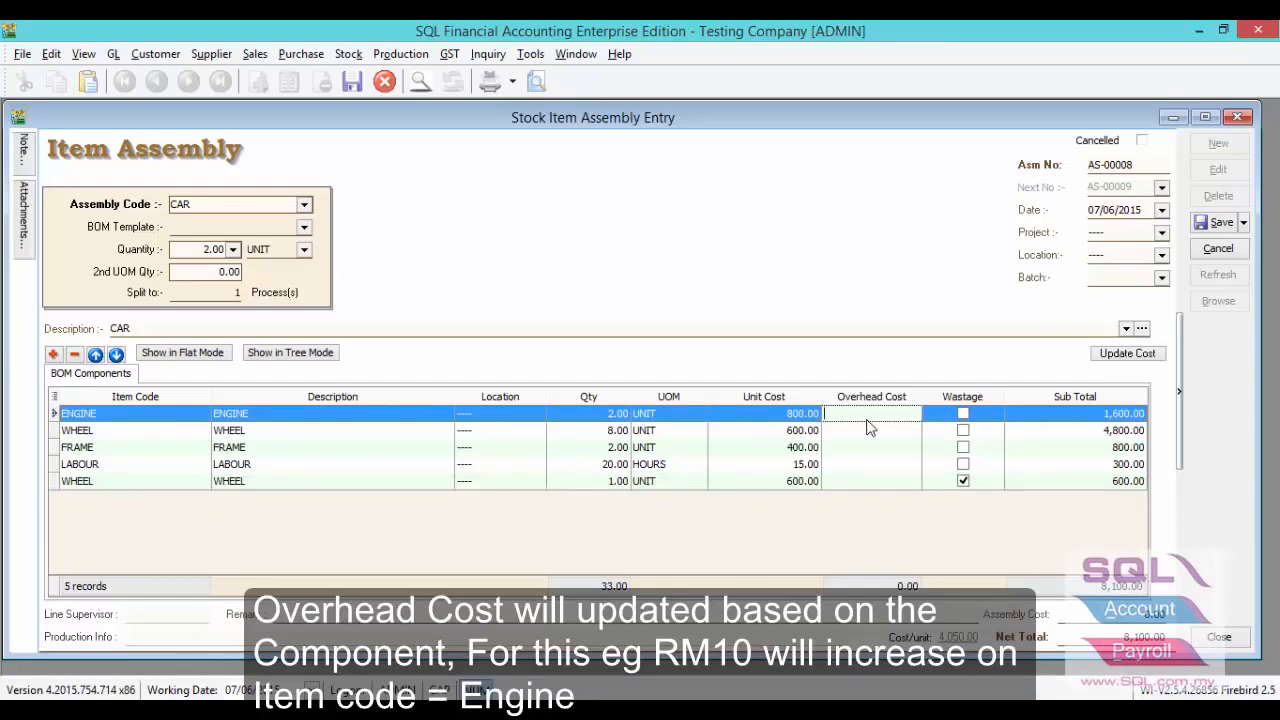
text(10)
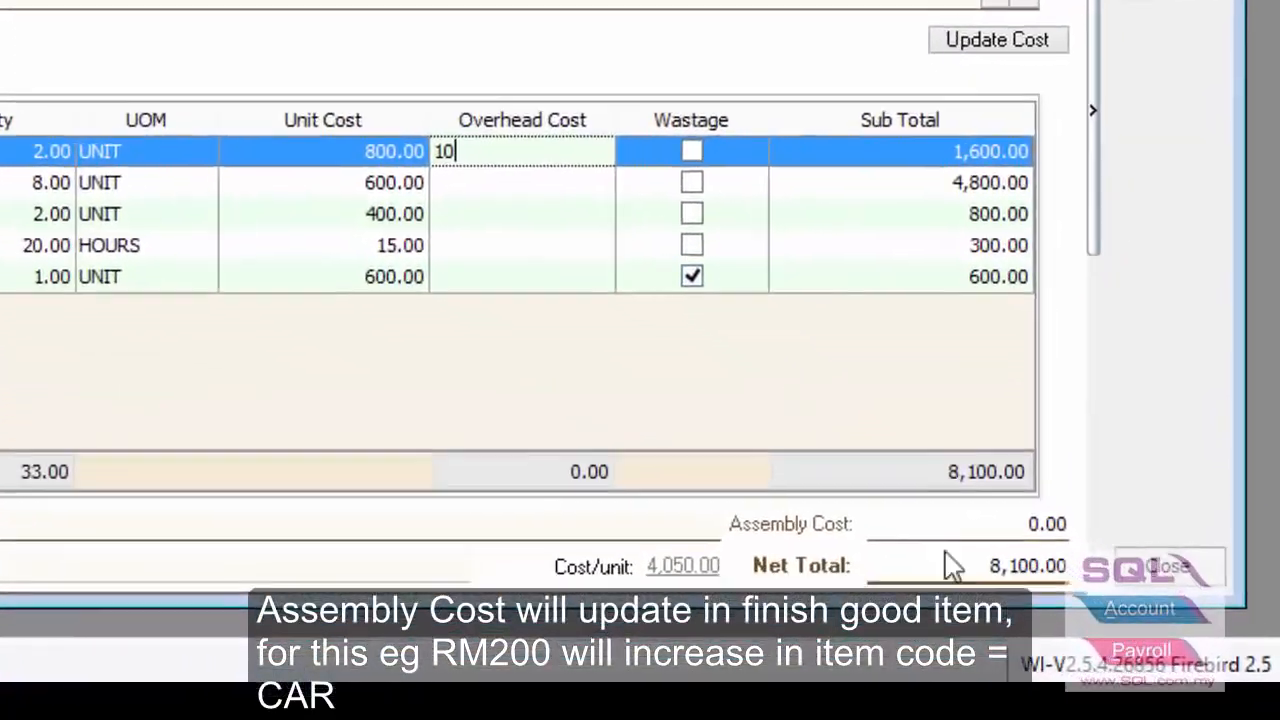
click(954, 524)
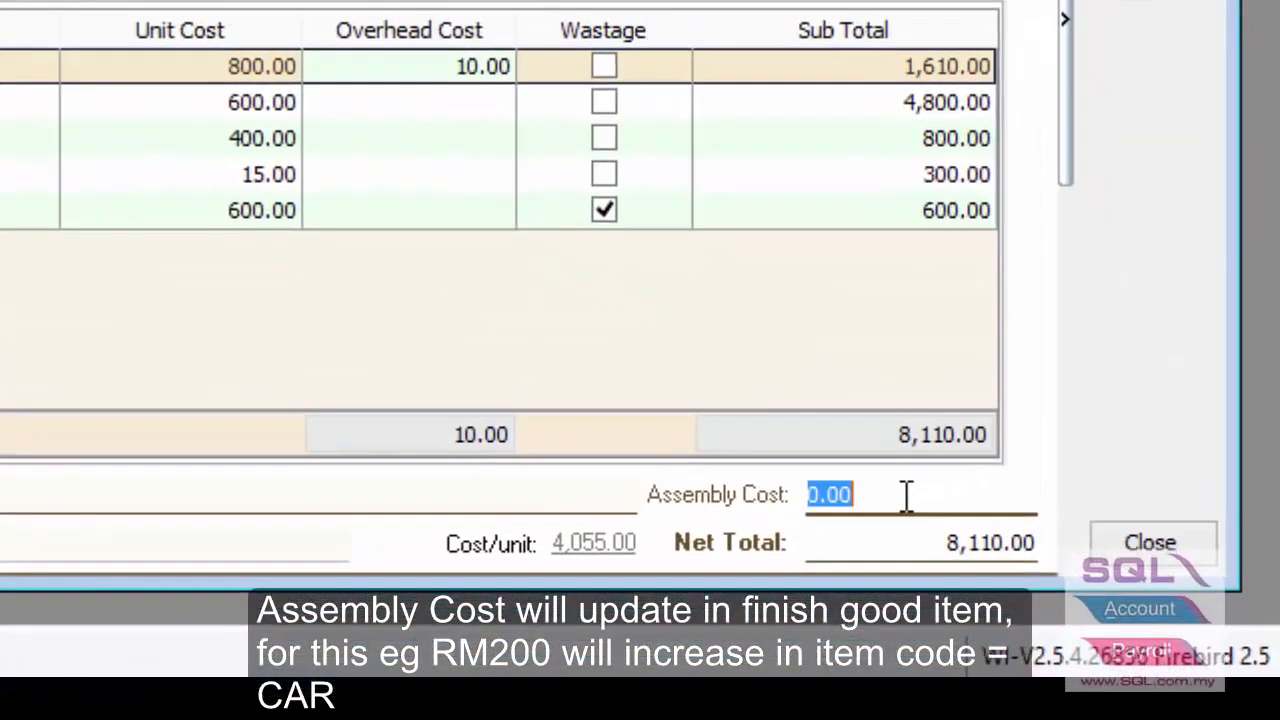
text(200)
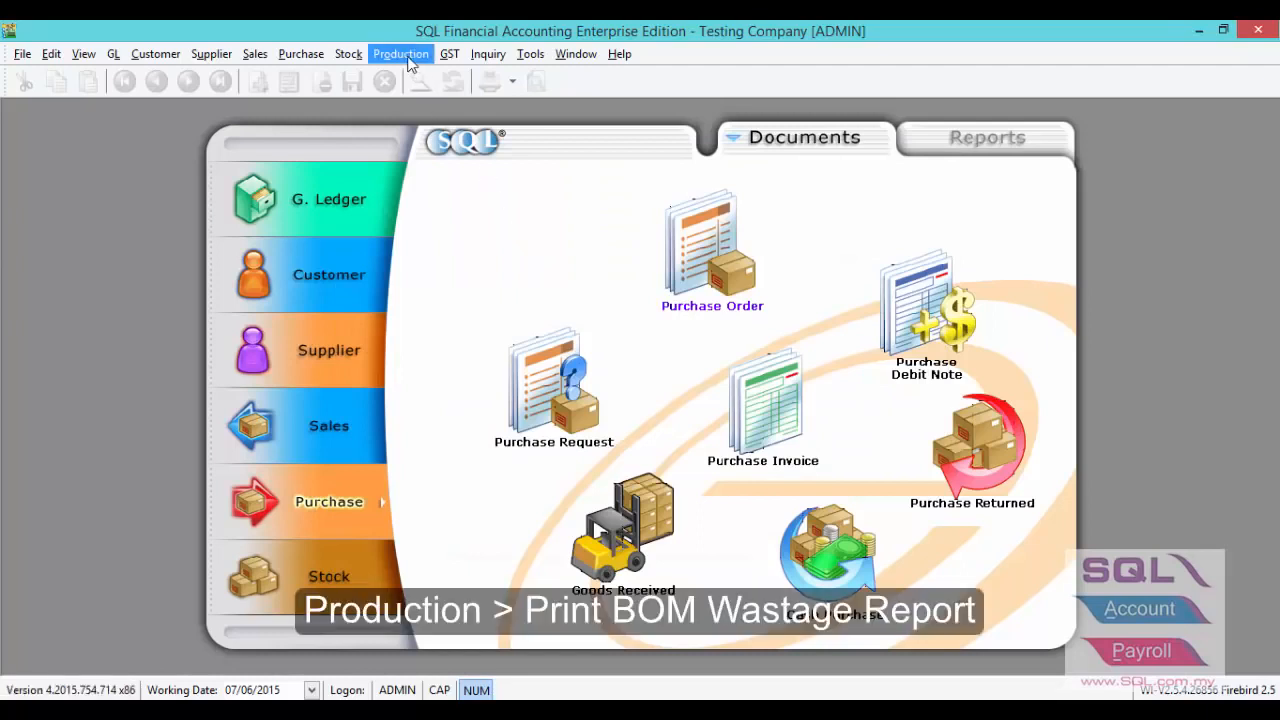
- Open the BOM Wastage Report and list the assembly documents available for filtering
click(405, 56)
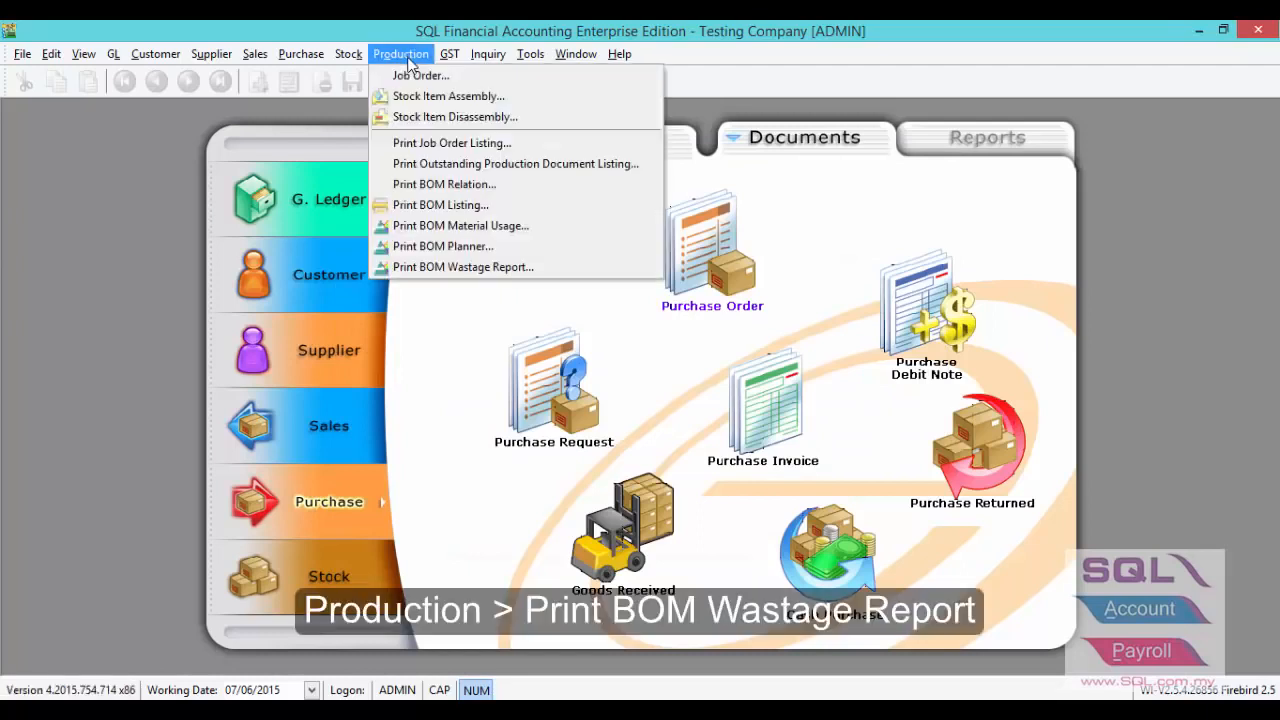
click(429, 268)
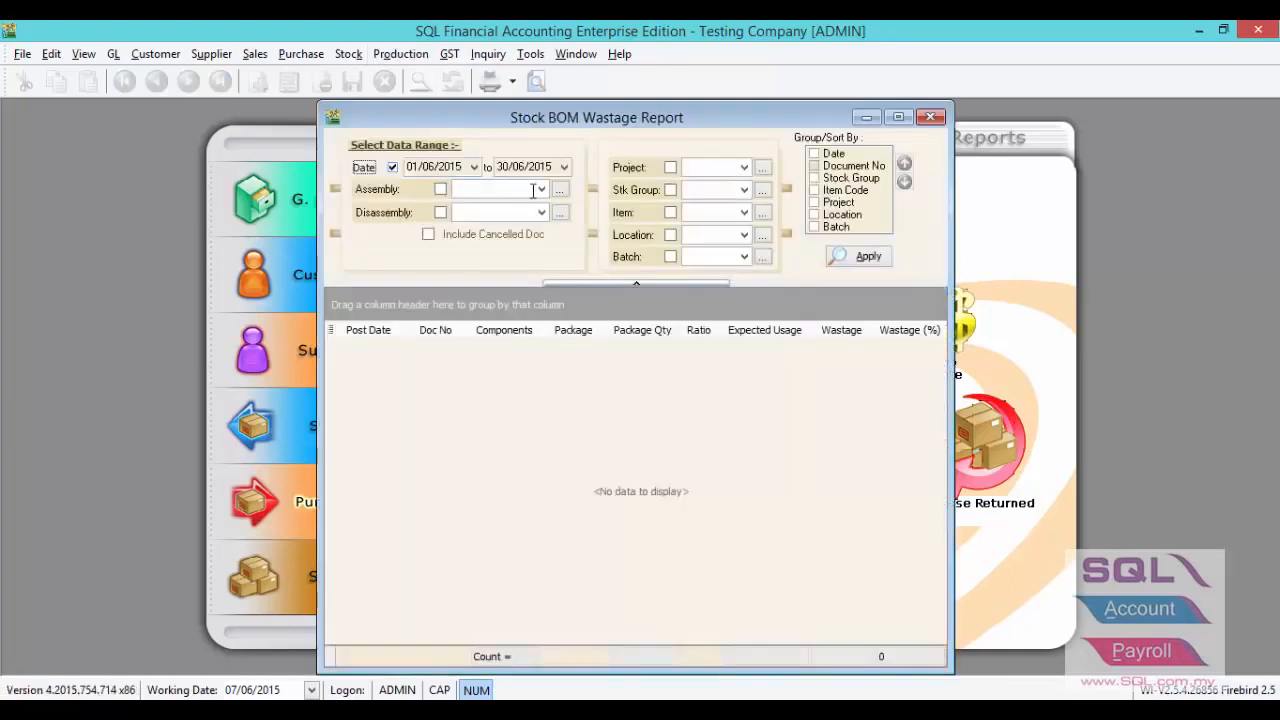
click(537, 189)
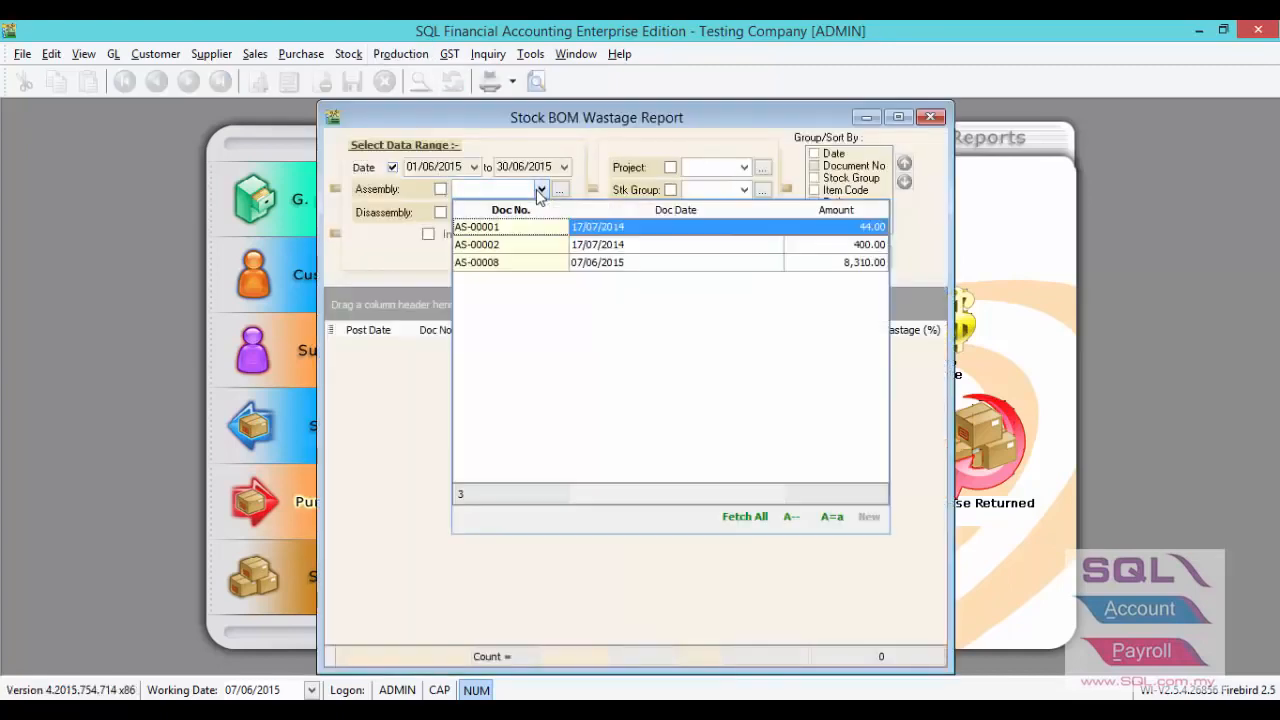